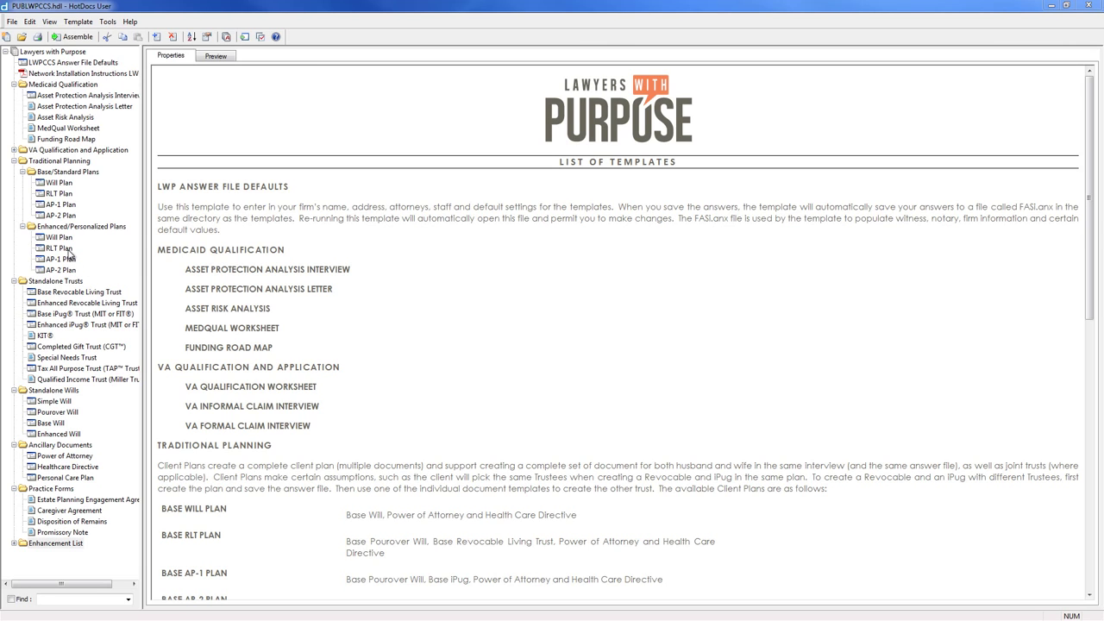
- Start the Enhanced RLT Plan interview from the Enhanced/Personalized Plans library
left_click(70, 248)
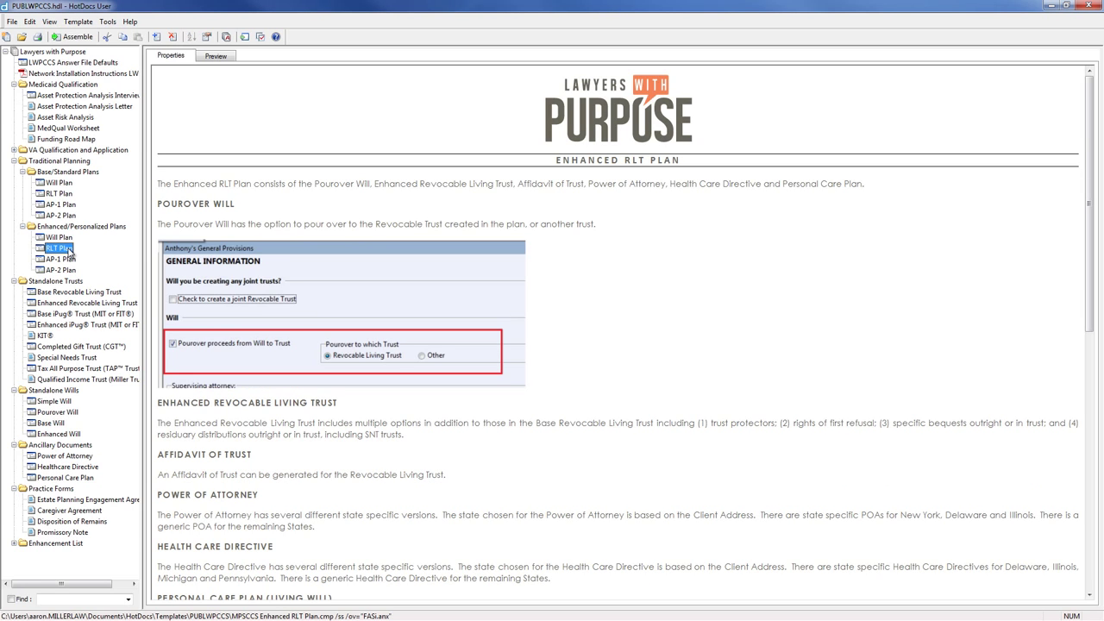
double_click(71, 249)
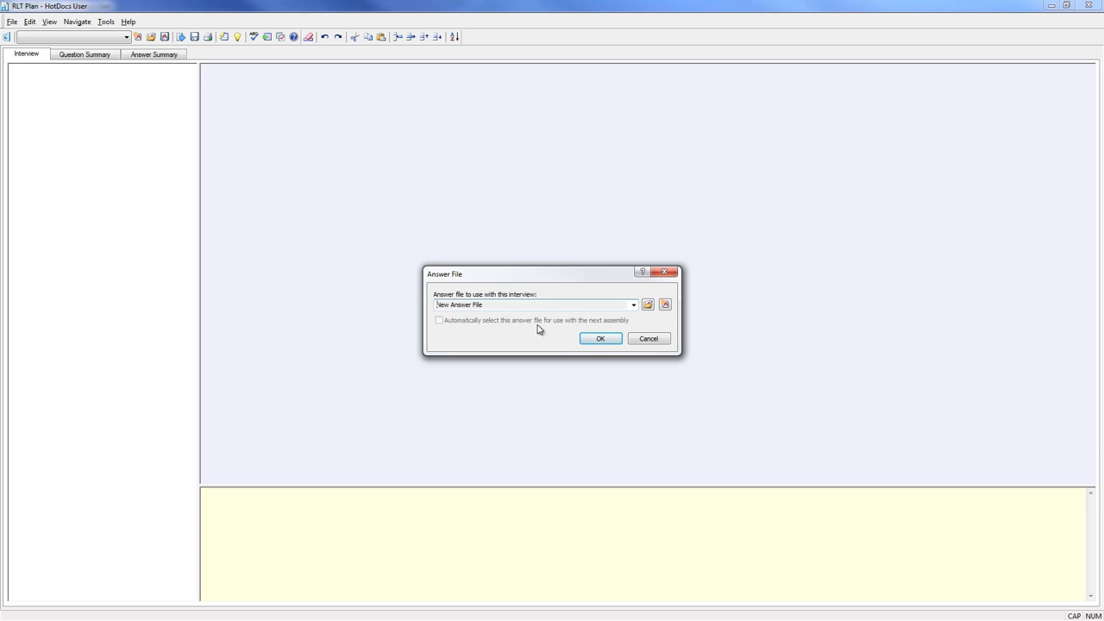
- Start a new answer file with both married spouses as clients, and enter the husband's full name and alias
left_click(598, 339)
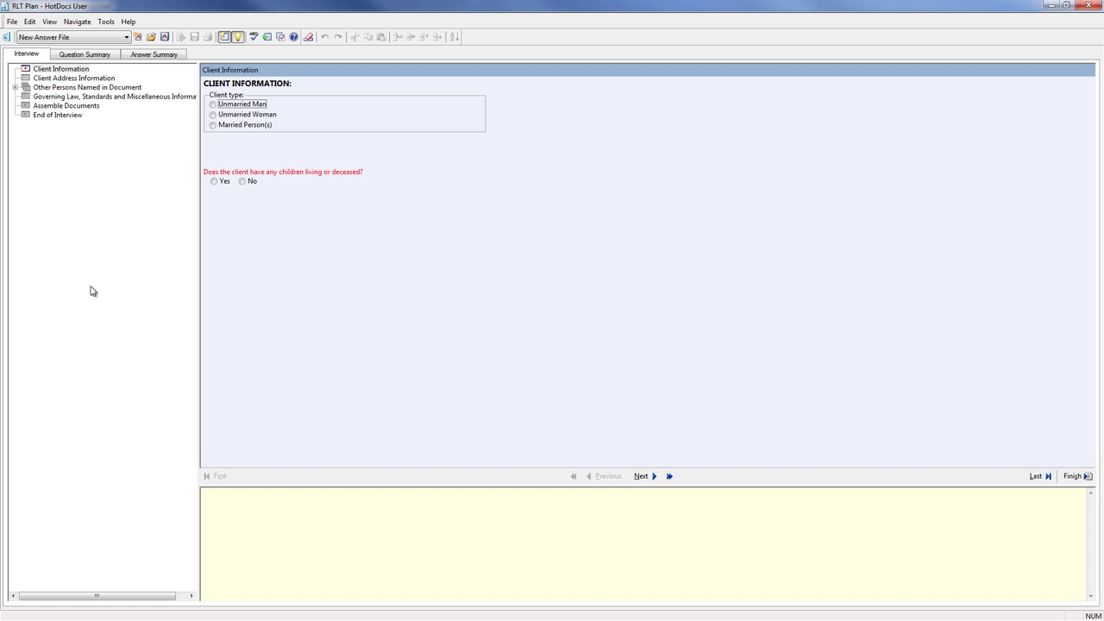
left_click(211, 126)
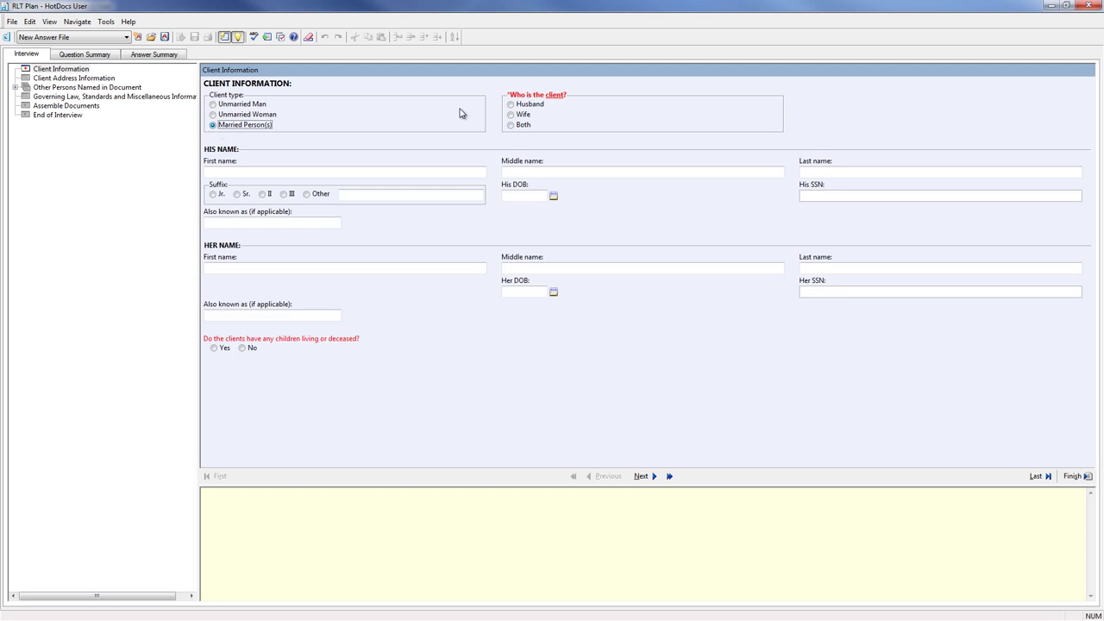
left_click(510, 125)
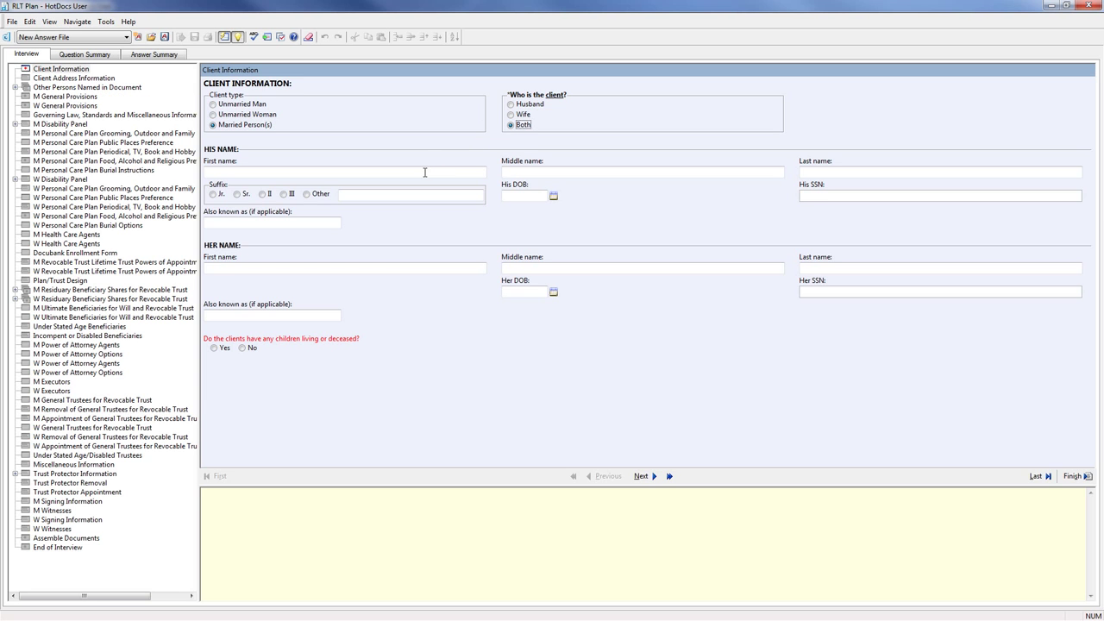
left_click(425, 172)
type("William")
key("Tab")
type("T.")
- Enter the wife's full name, answer Yes to having children, and continue to the address questions
key("Tab")
type("Sample")
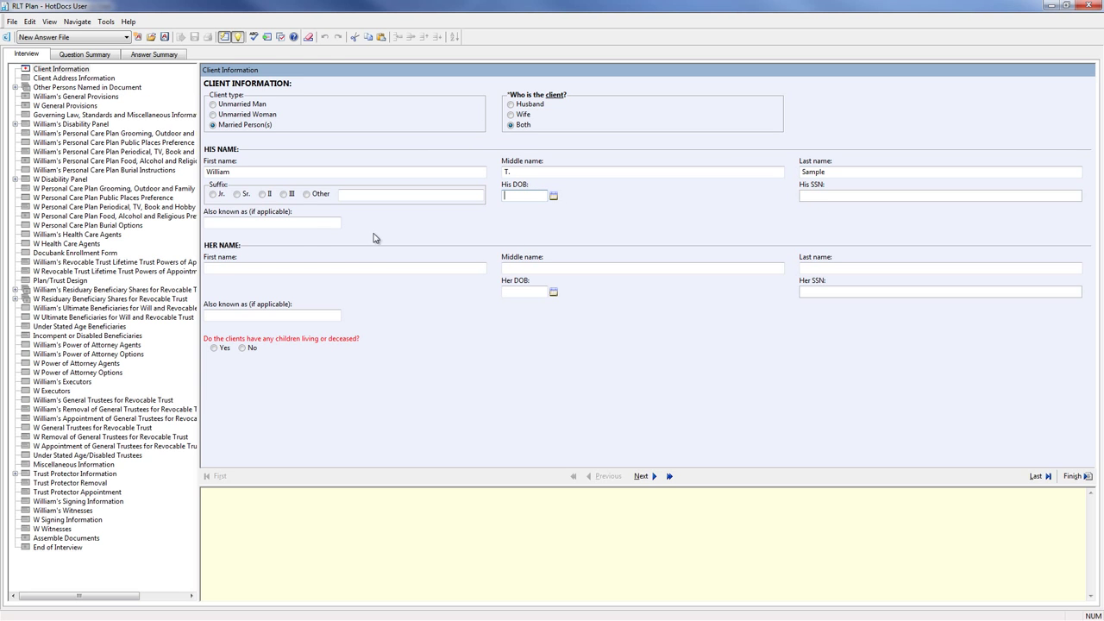
left_click(311, 221)
type("Bill")
left_click(313, 267)
type("Betty")
key("Tab")
type("A.")
key("Tab")
type("Sample")
key("Tab")
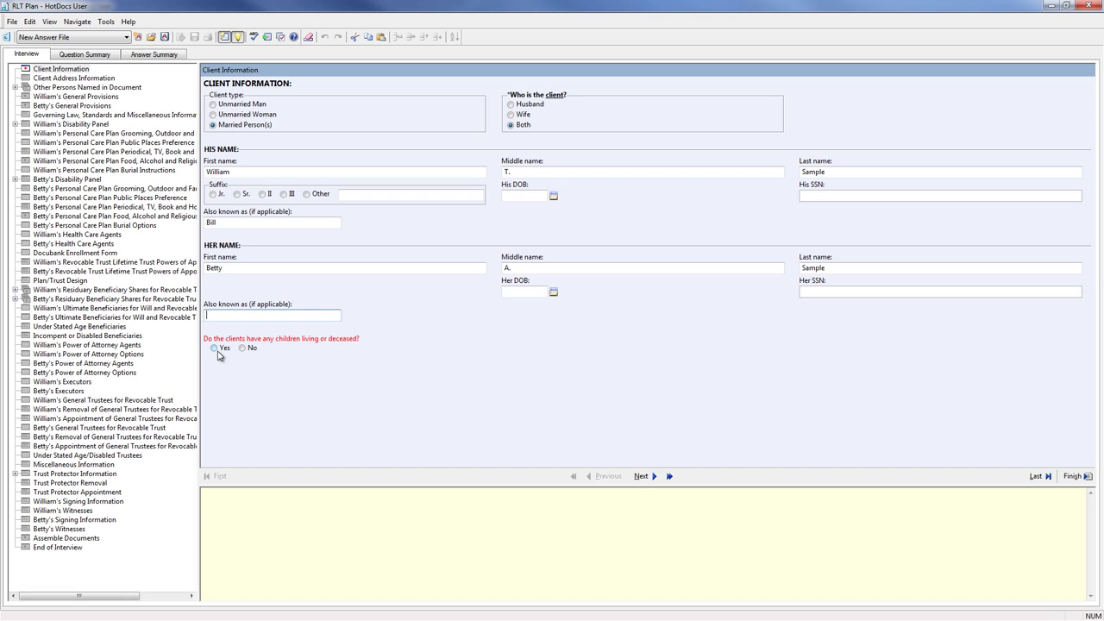
left_click(215, 348)
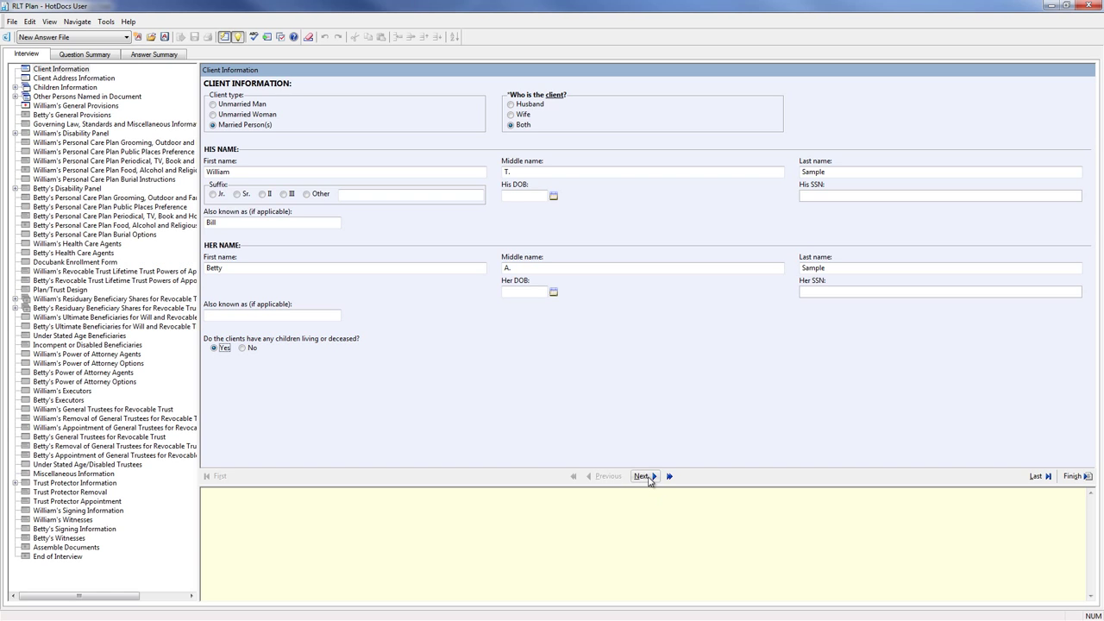
left_click(650, 479)
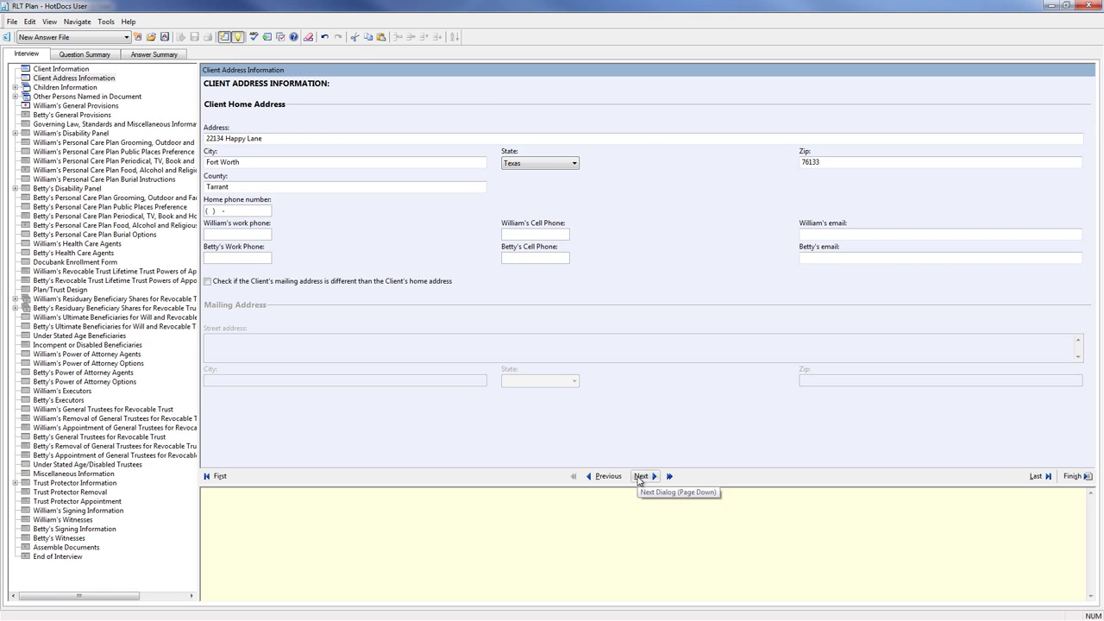
- Record the first child as a female of both spouses, living at a different address from her parents
left_click(640, 480)
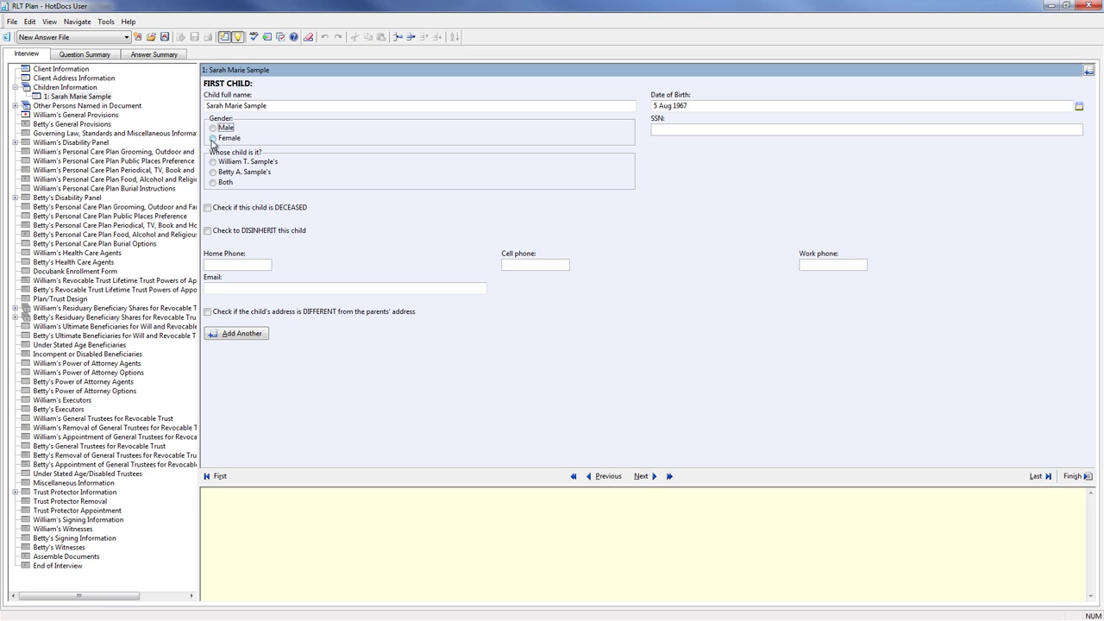
left_click(212, 139)
left_click(213, 183)
left_click(213, 163)
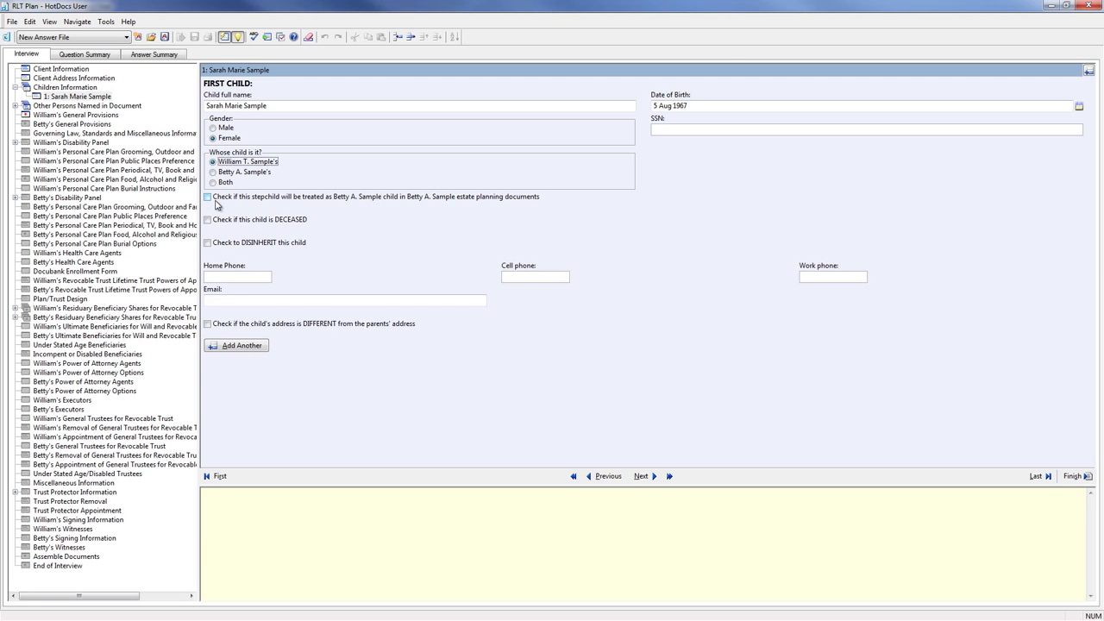
left_click(222, 184)
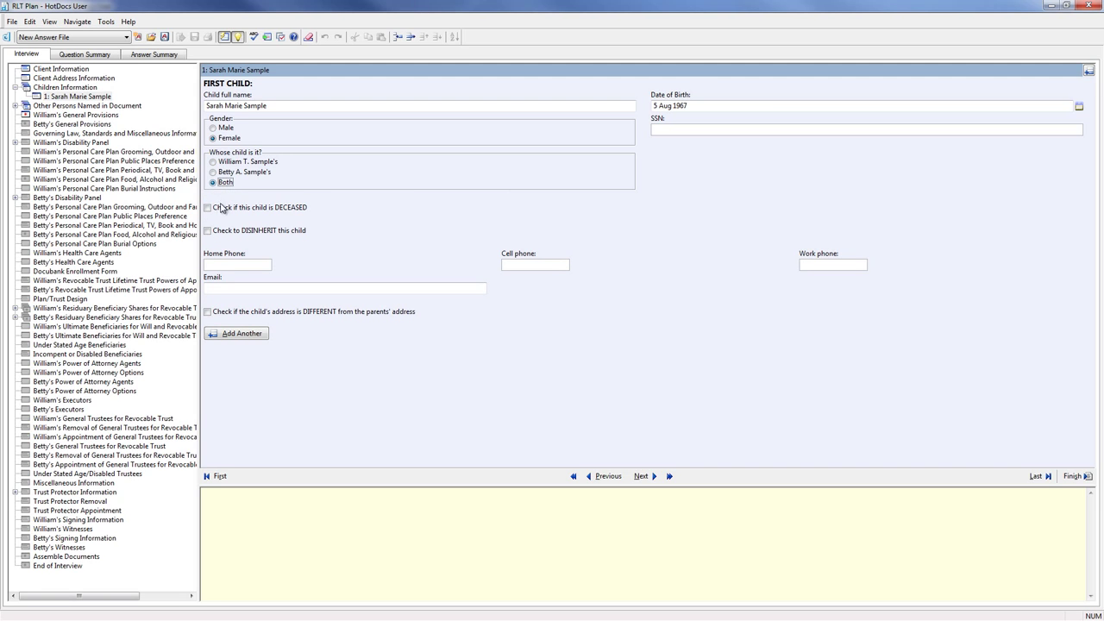
left_click(208, 313)
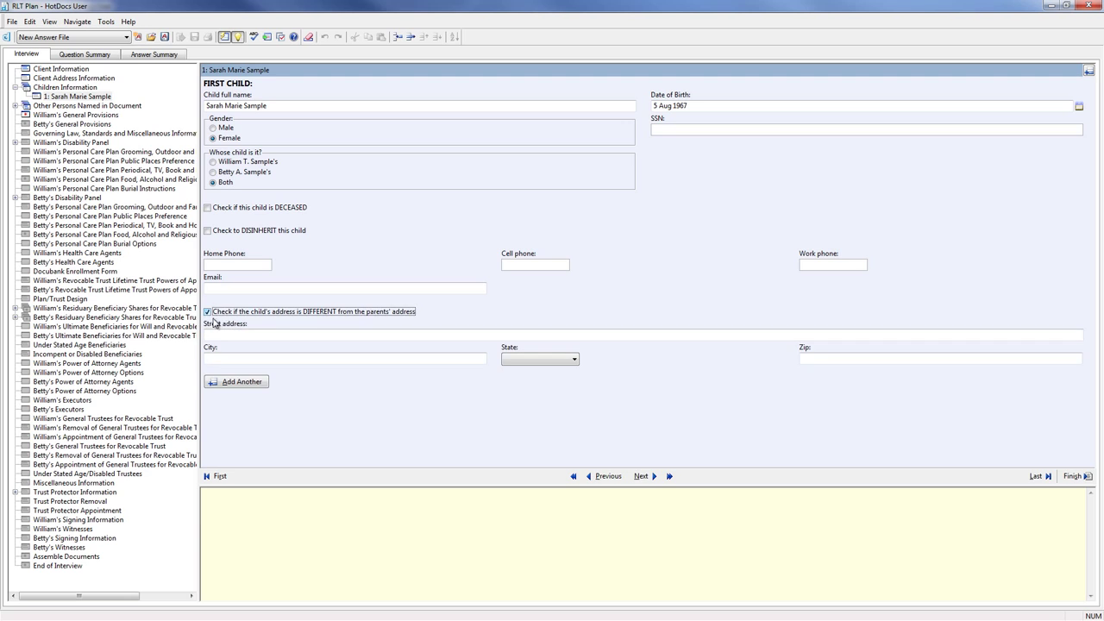
- Add a second child as a male of both spouses
left_click(237, 382)
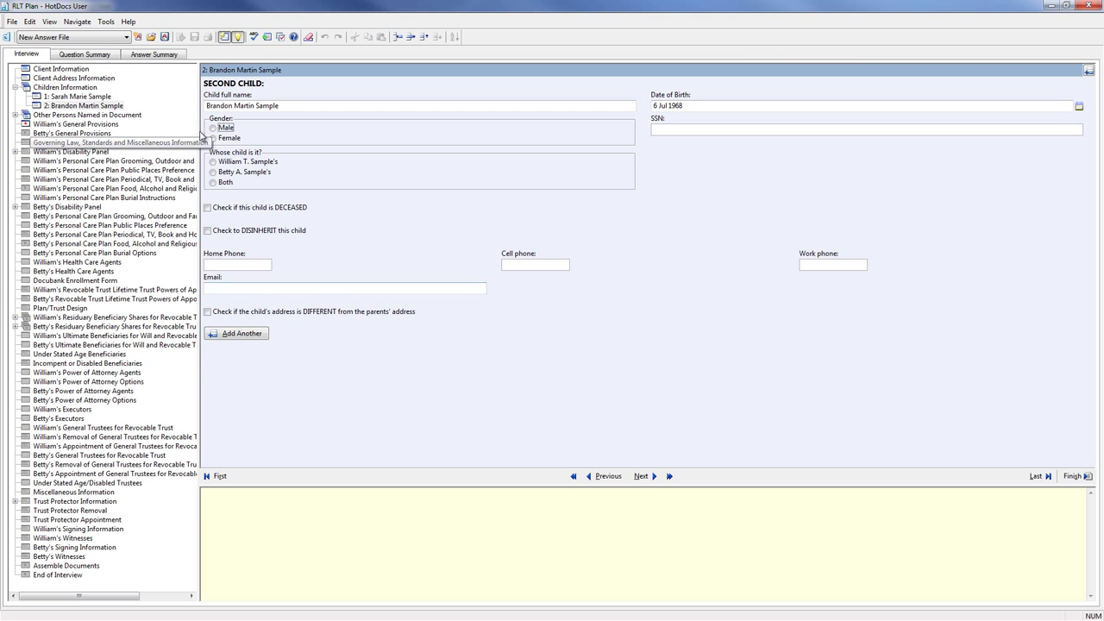
left_click(212, 128)
left_click(212, 181)
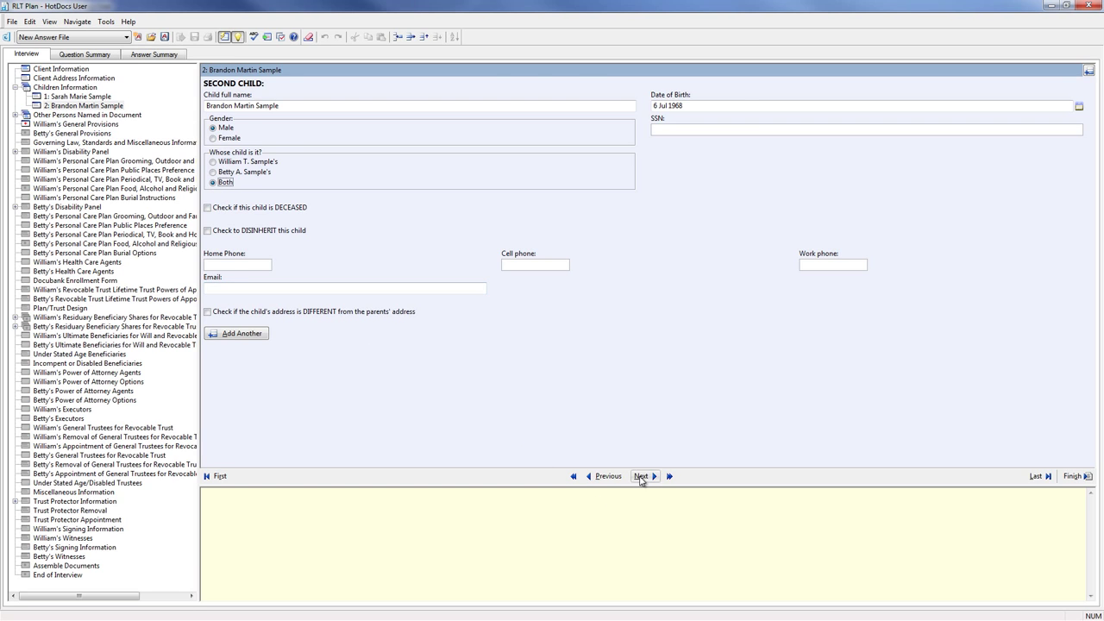
left_click(641, 477)
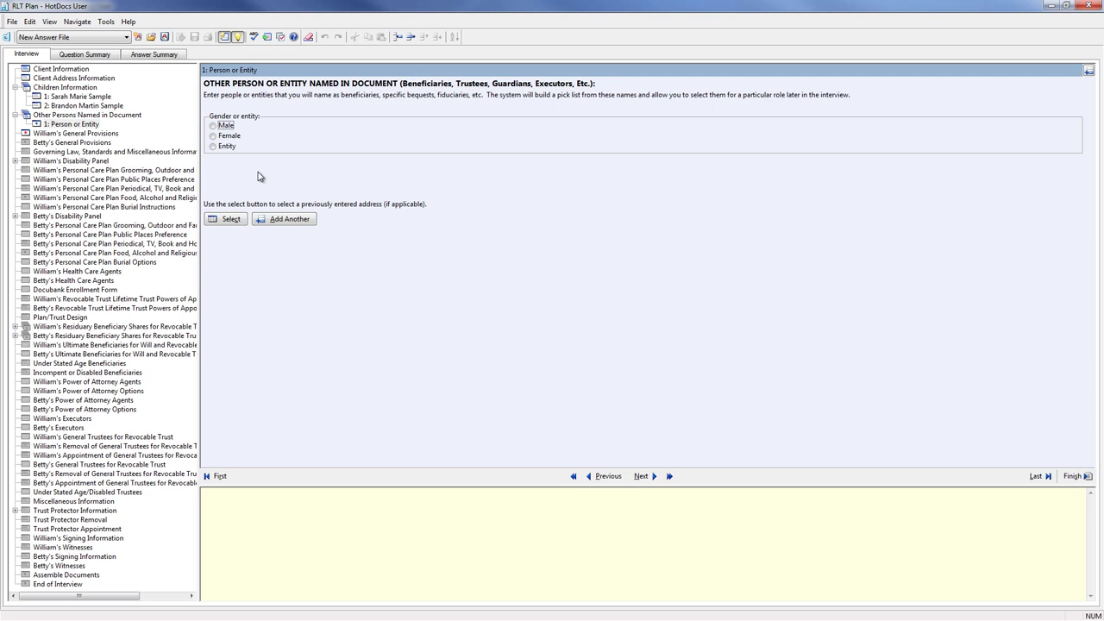
- Name the husband's brother as a male other person, then add the entity Big Strong Trust Company
left_click(213, 125)
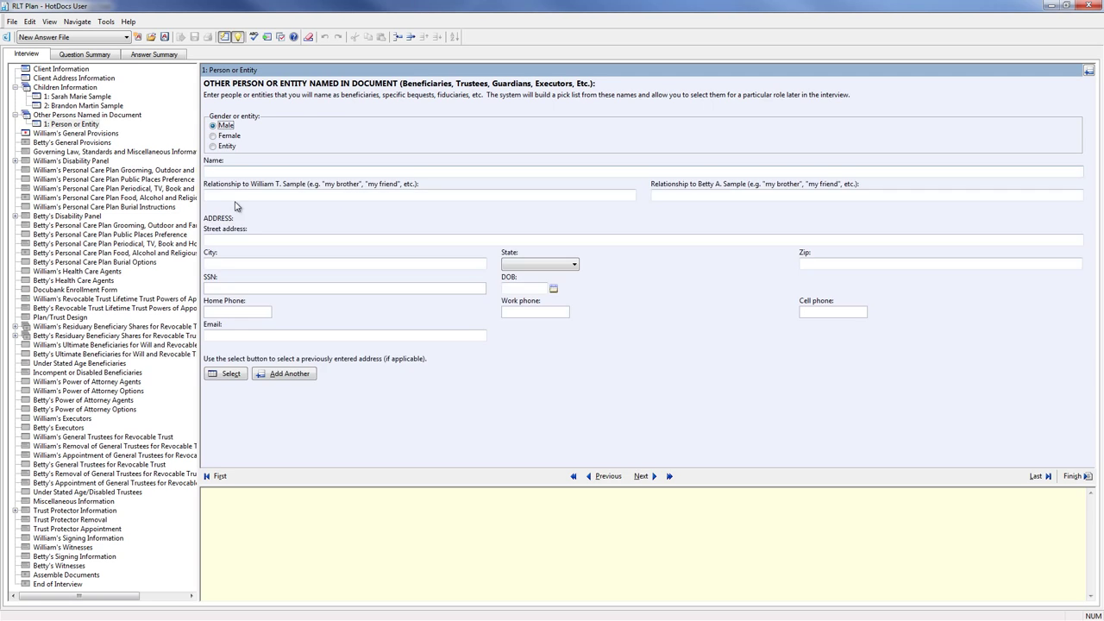
left_click(244, 172)
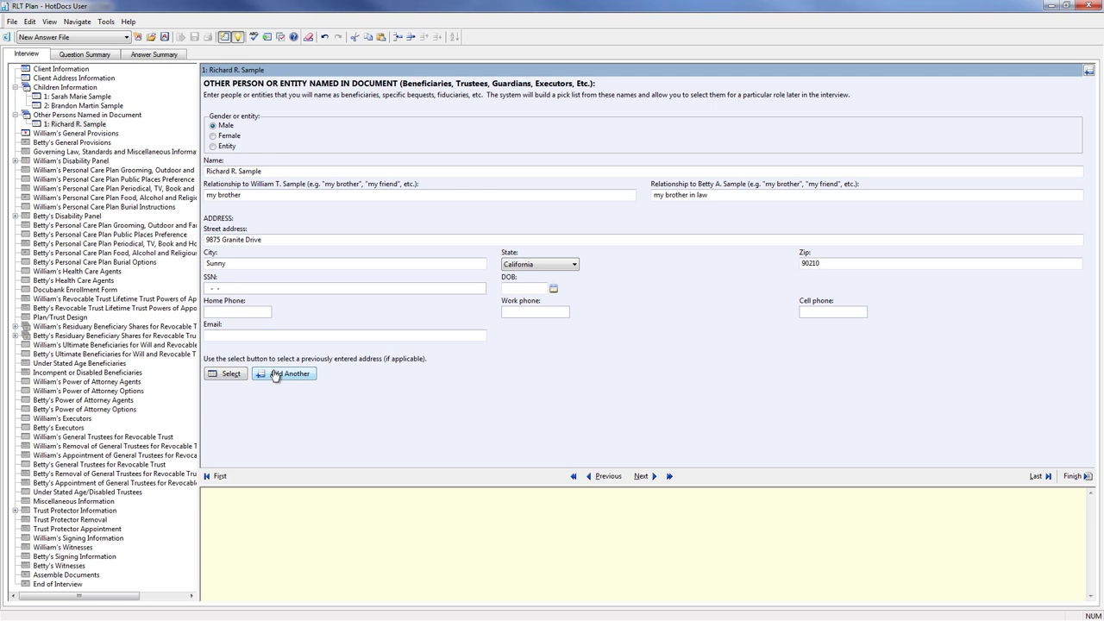
left_click(274, 374)
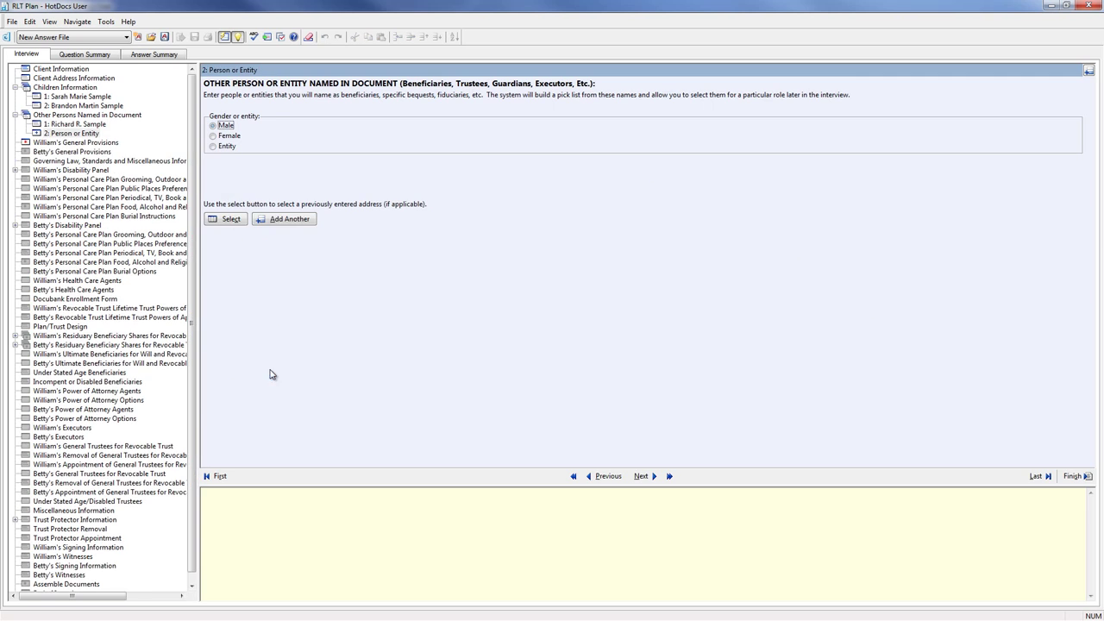
left_click(221, 147)
left_click(248, 173)
type("Big Stro")
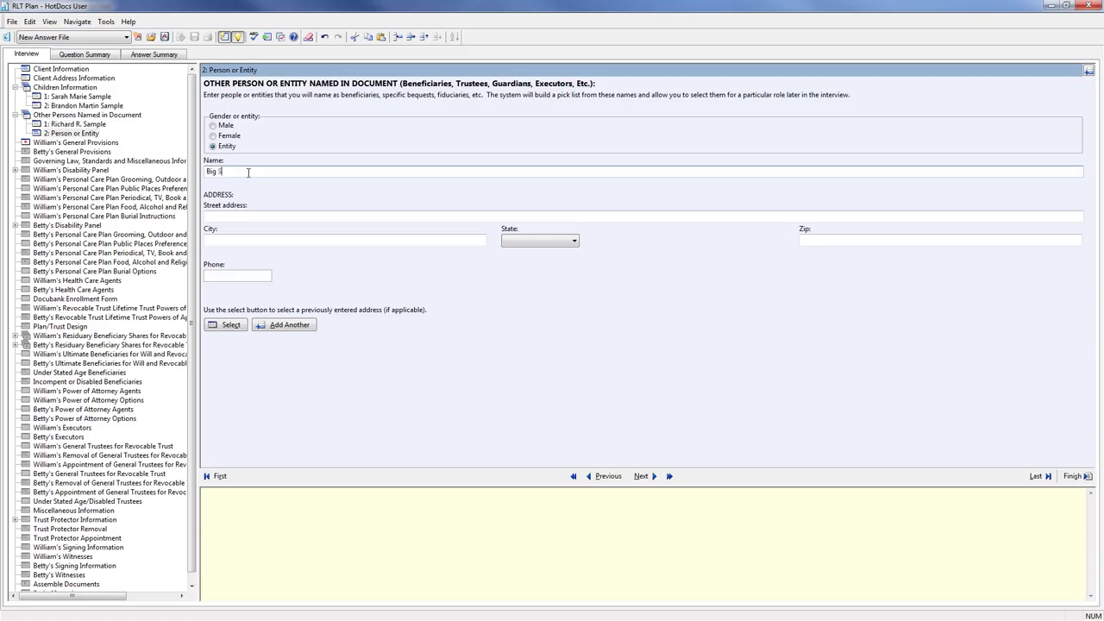
type("ng Trust Company")
key("Tab")
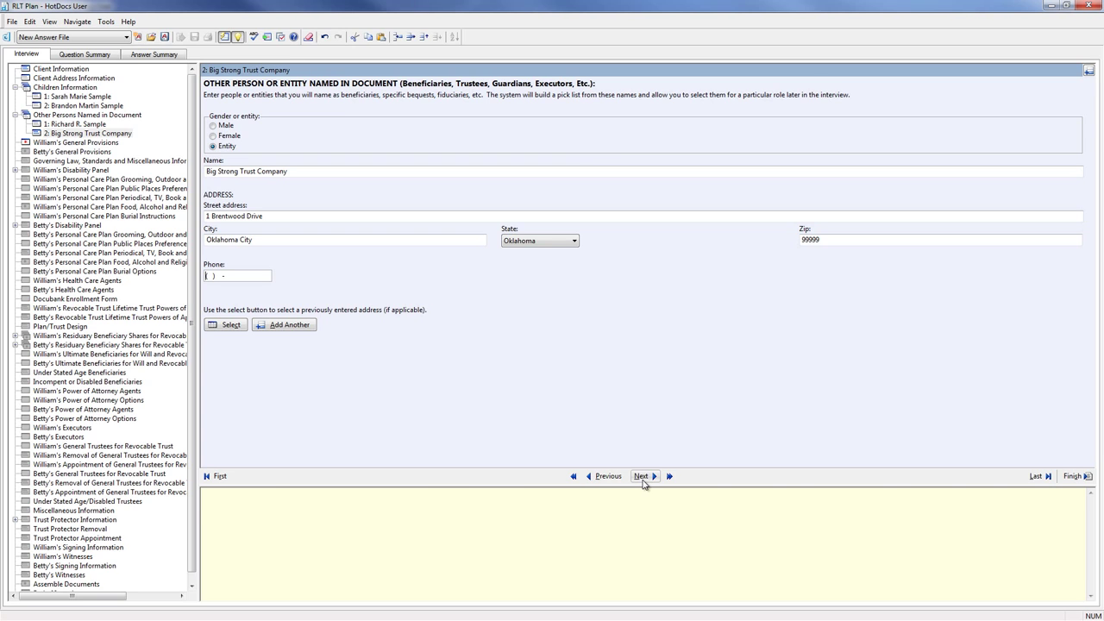
- Give the husband a joint revocable trust, 'Sample Living Trust', with one joint schedule, a pour-over will and the listed attorney
left_click(643, 481)
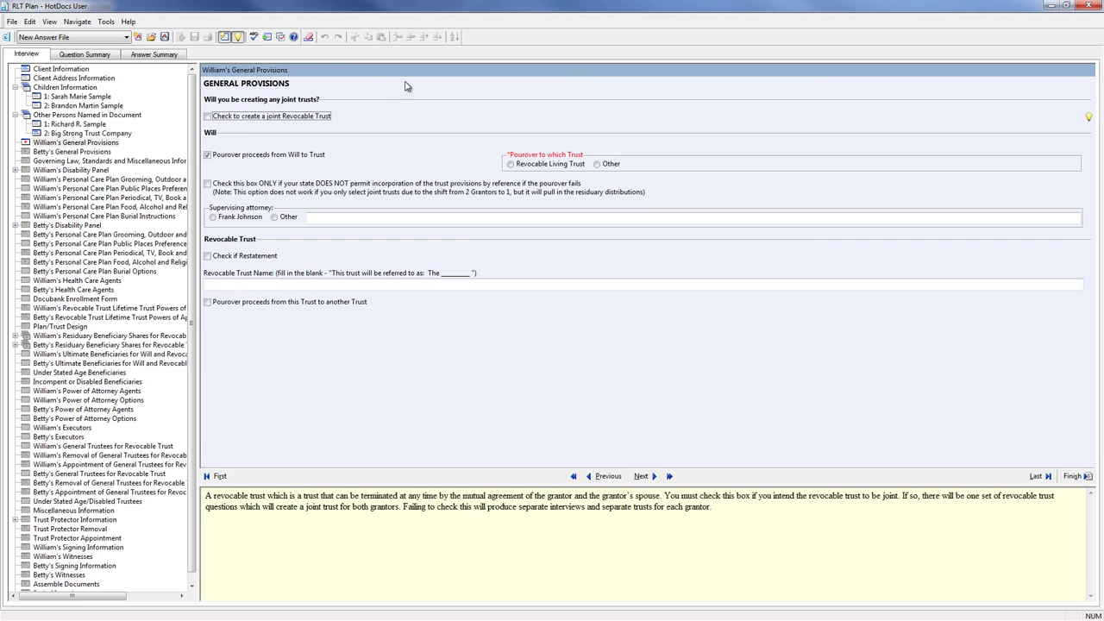
left_click(208, 117)
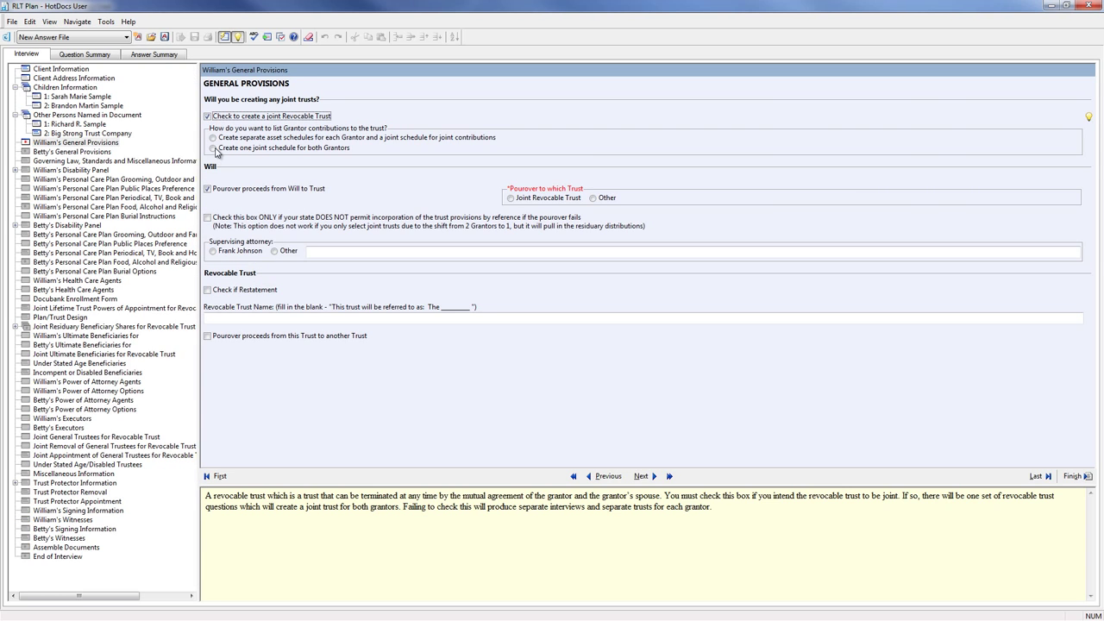
left_click(213, 148)
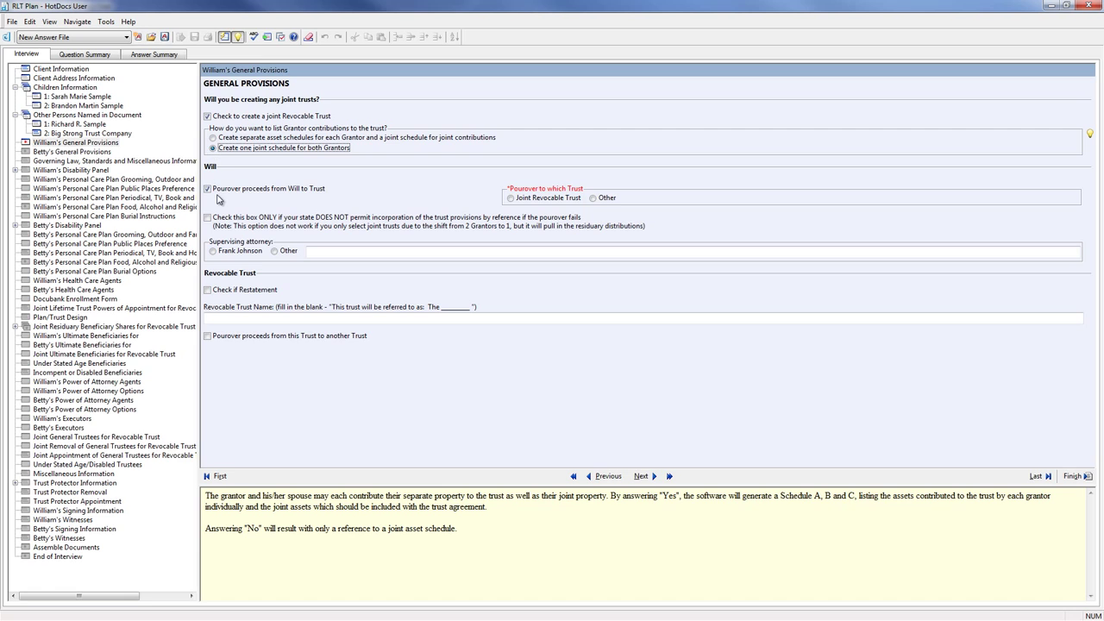
left_click(512, 199)
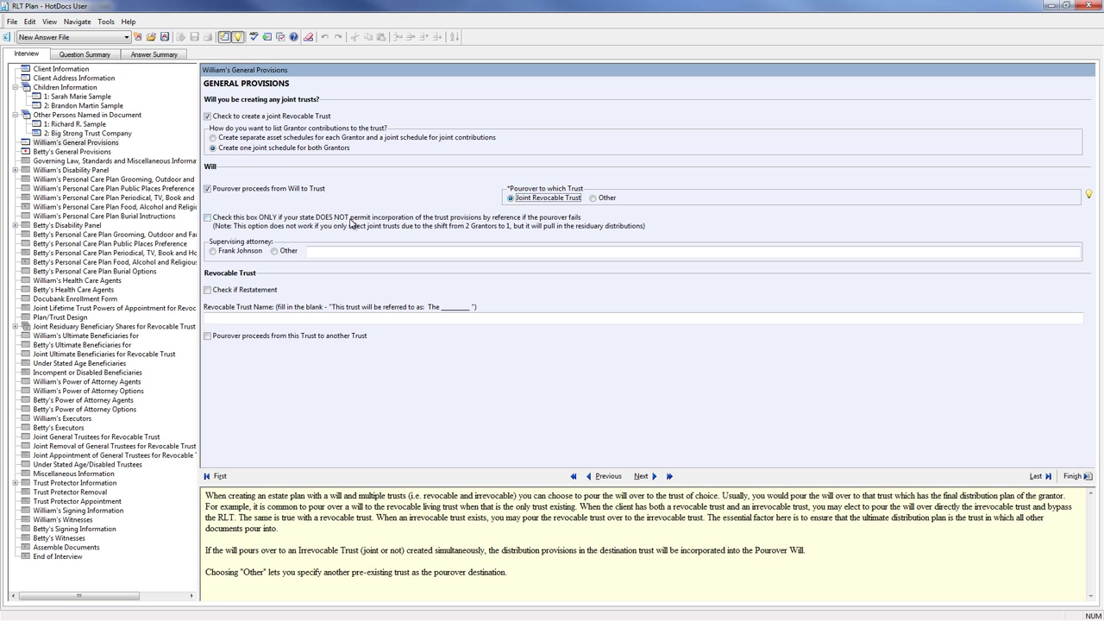
left_click(213, 251)
left_click(233, 318)
type("Sample Living Trust")
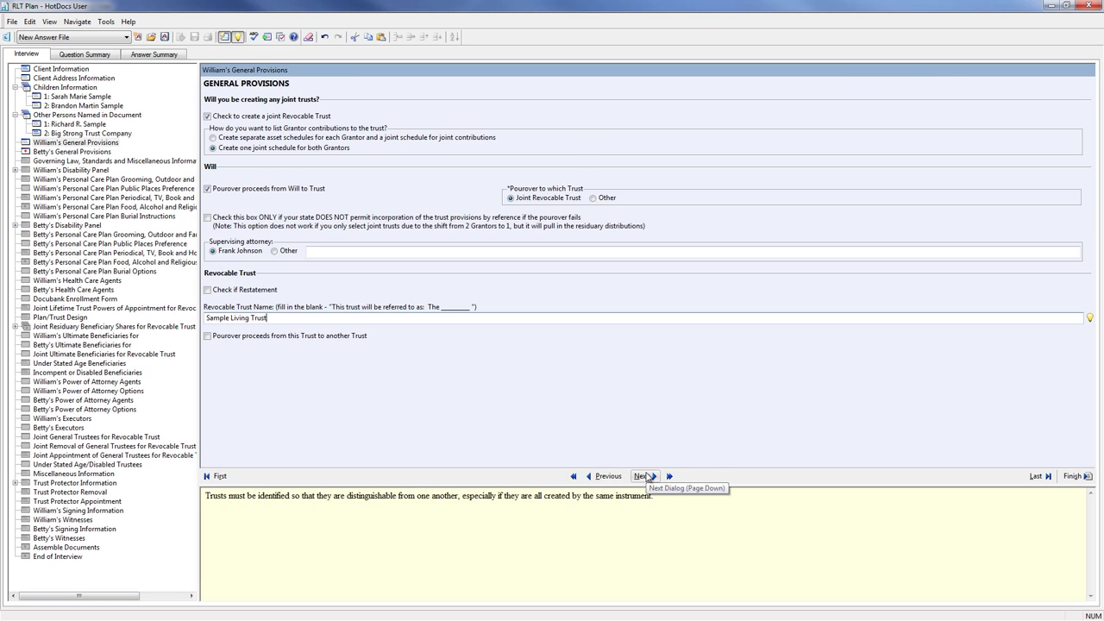
- Copy the husband's settings onto the wife's general provisions
left_click(647, 476)
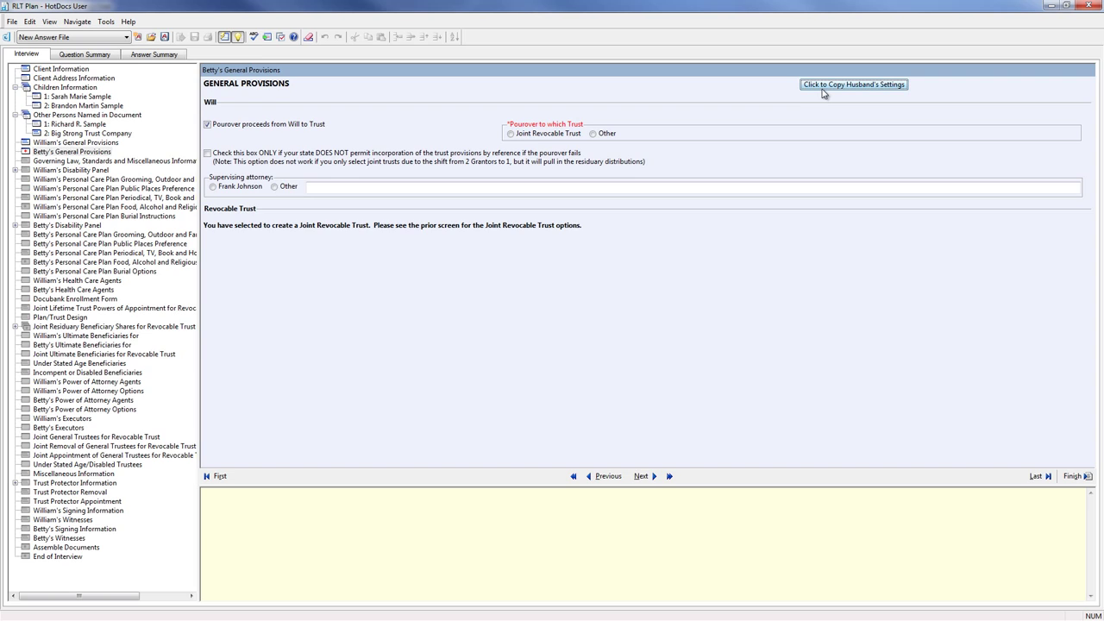
left_click(822, 89)
left_click(640, 480)
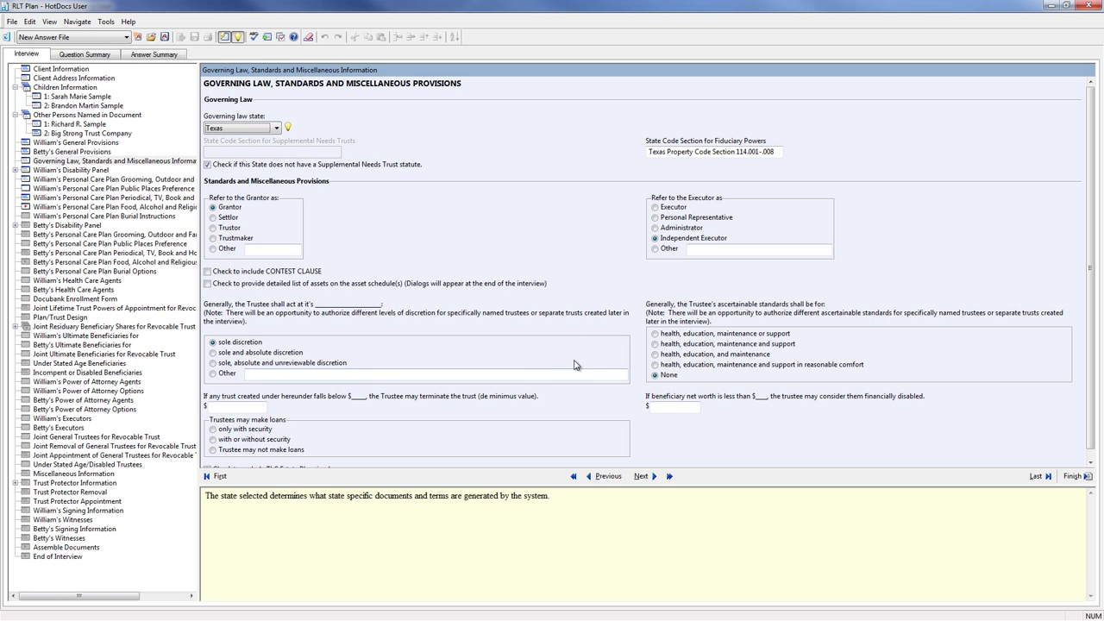
- Forbid trustee loans, and set a $5,000.00 de minimis value and a 50000 net-worth limit
left_click(212, 450)
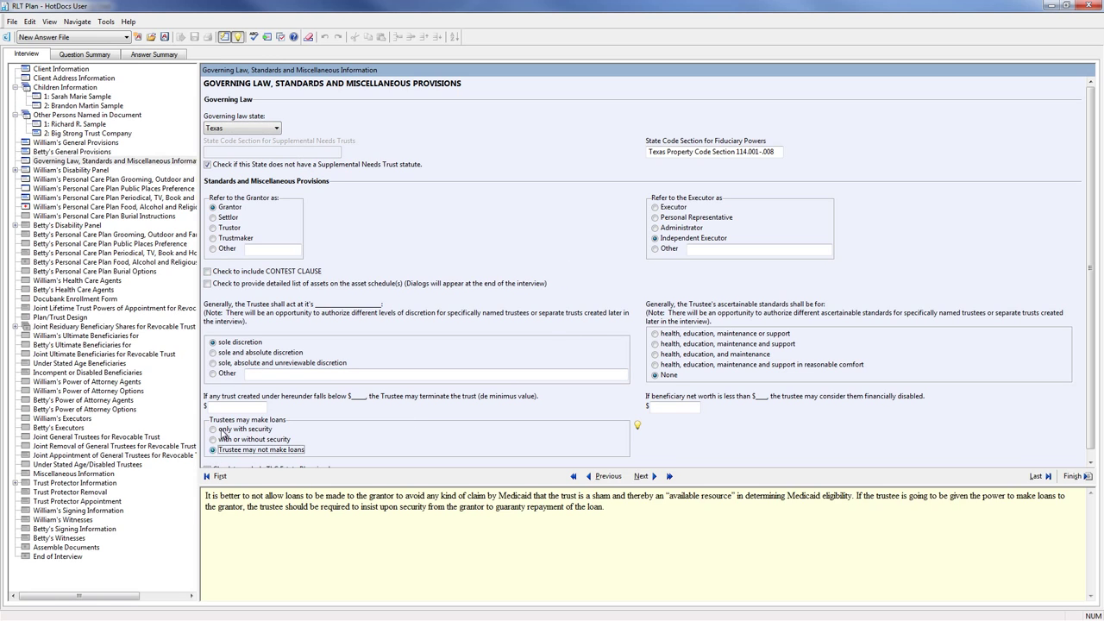
left_click(232, 407)
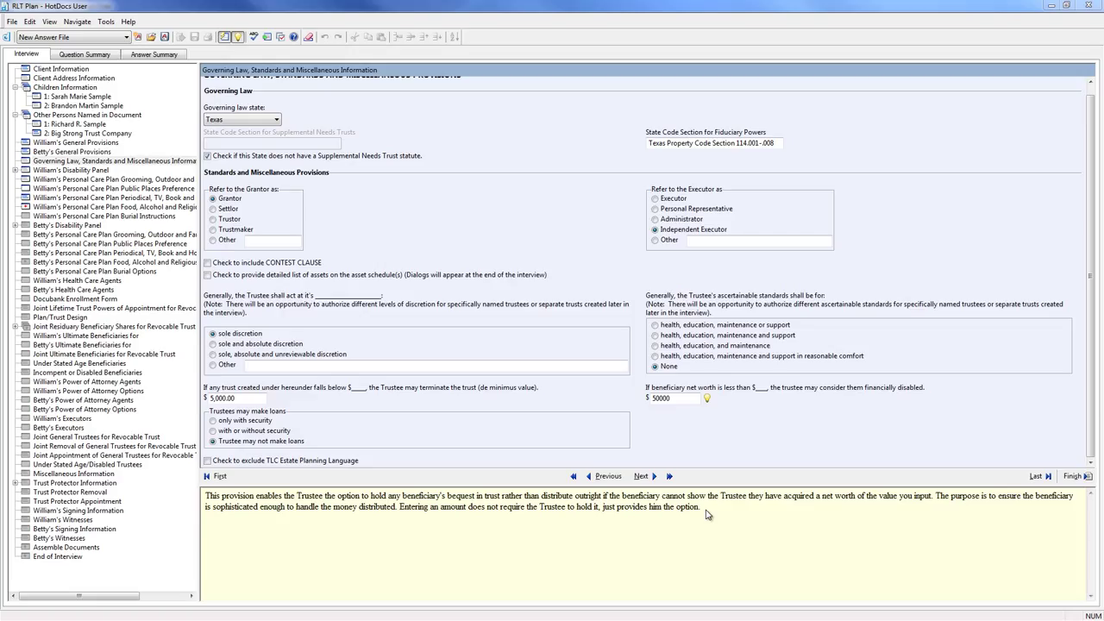
left_click(641, 476)
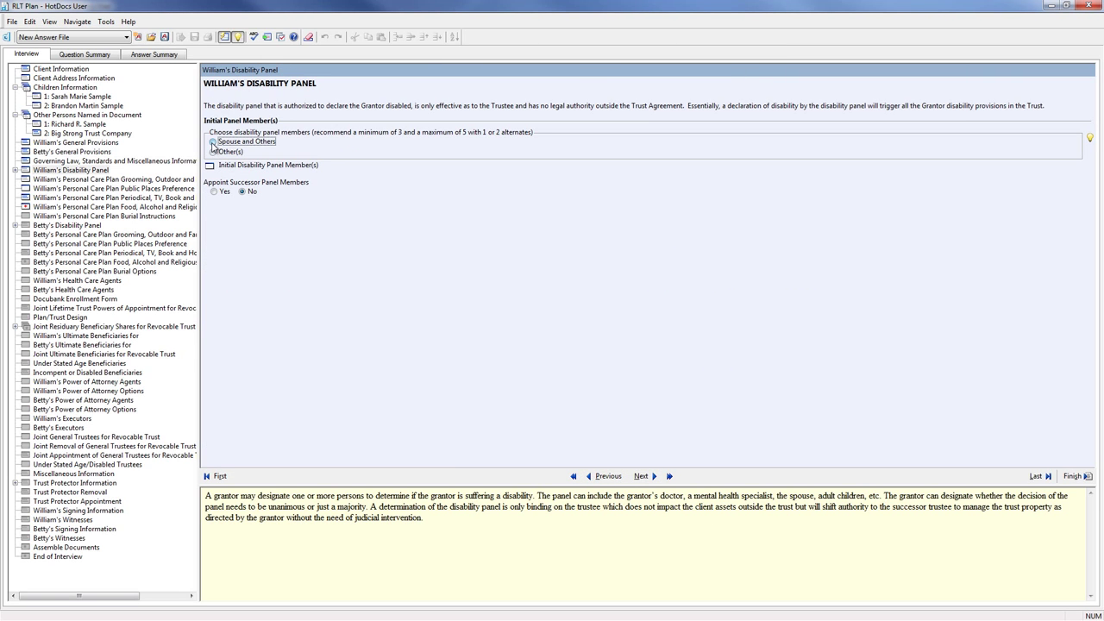
- Add the daughter and son as initial disability panel members from the answer source
left_click(221, 169)
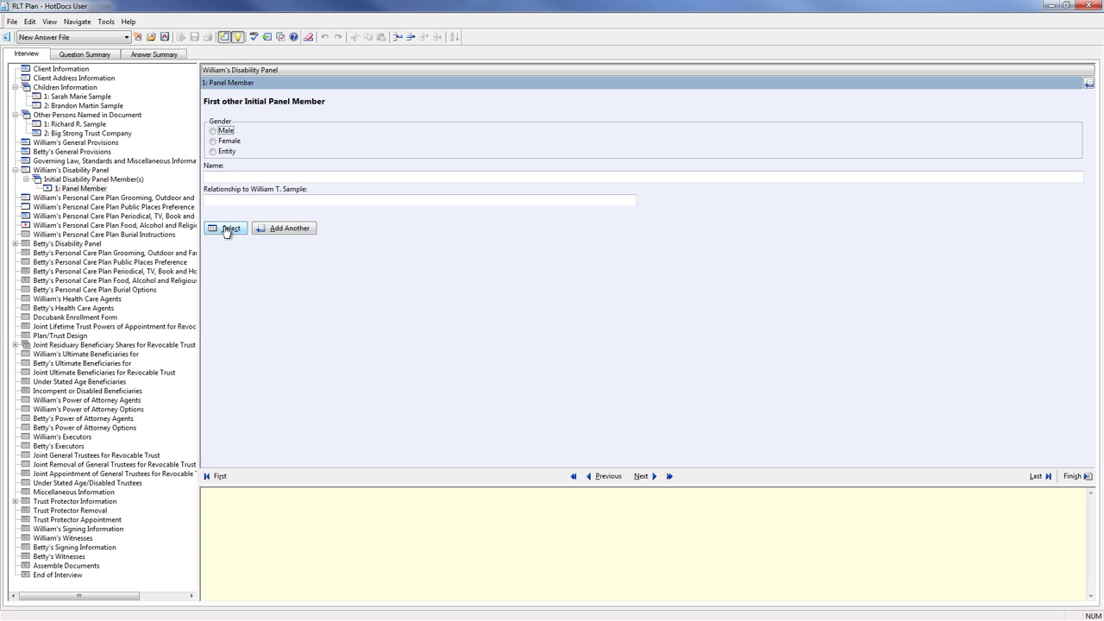
left_click(233, 231)
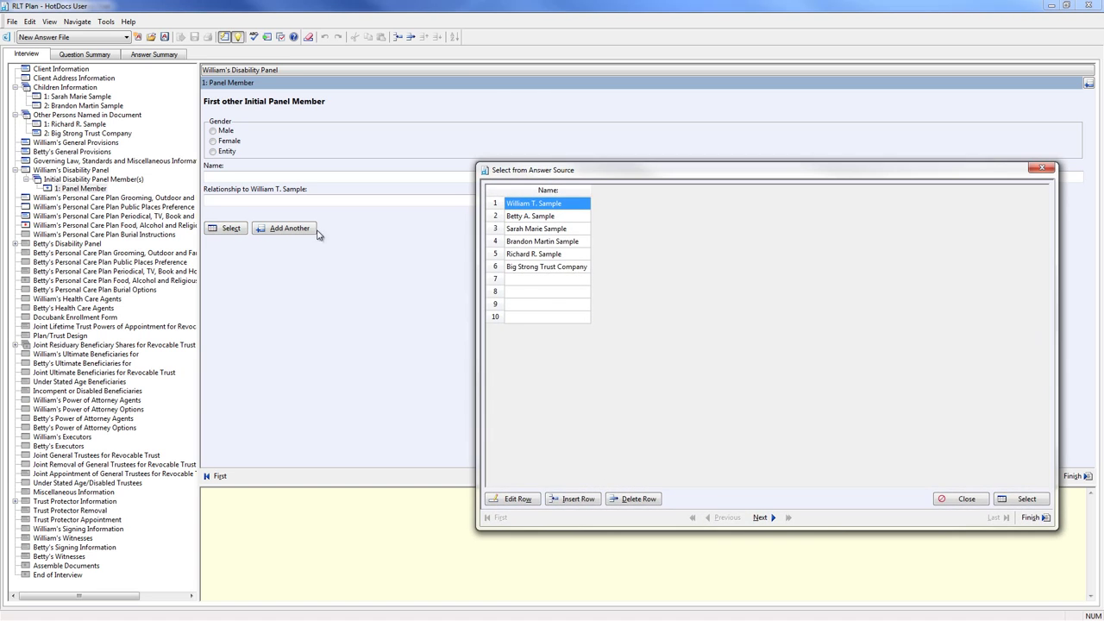
double_click(543, 229)
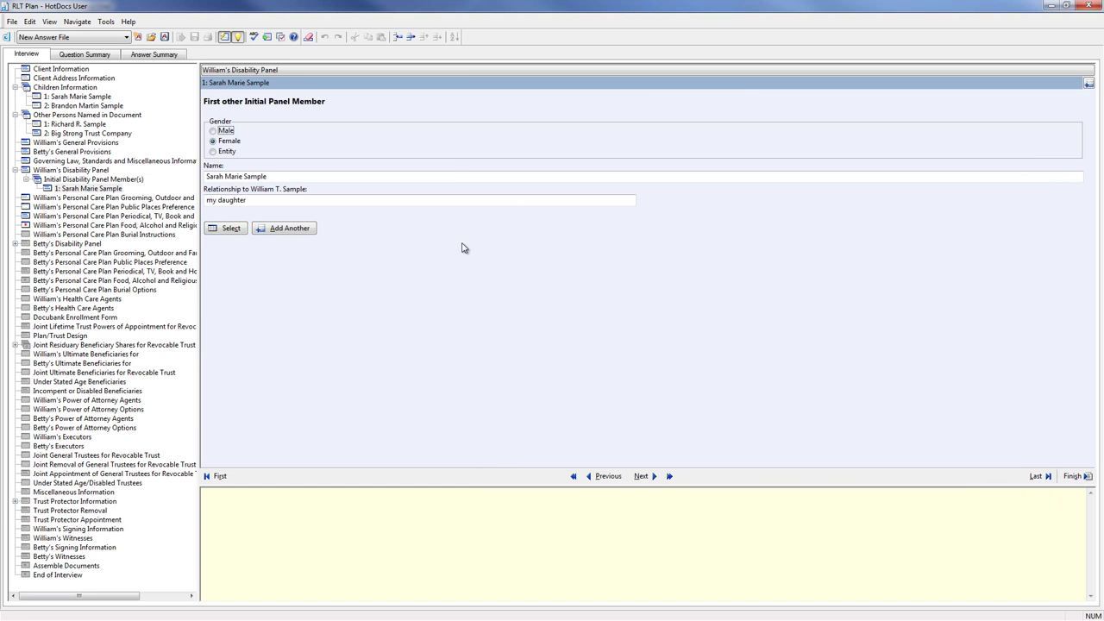
left_click(310, 233)
left_click(220, 232)
double_click(528, 242)
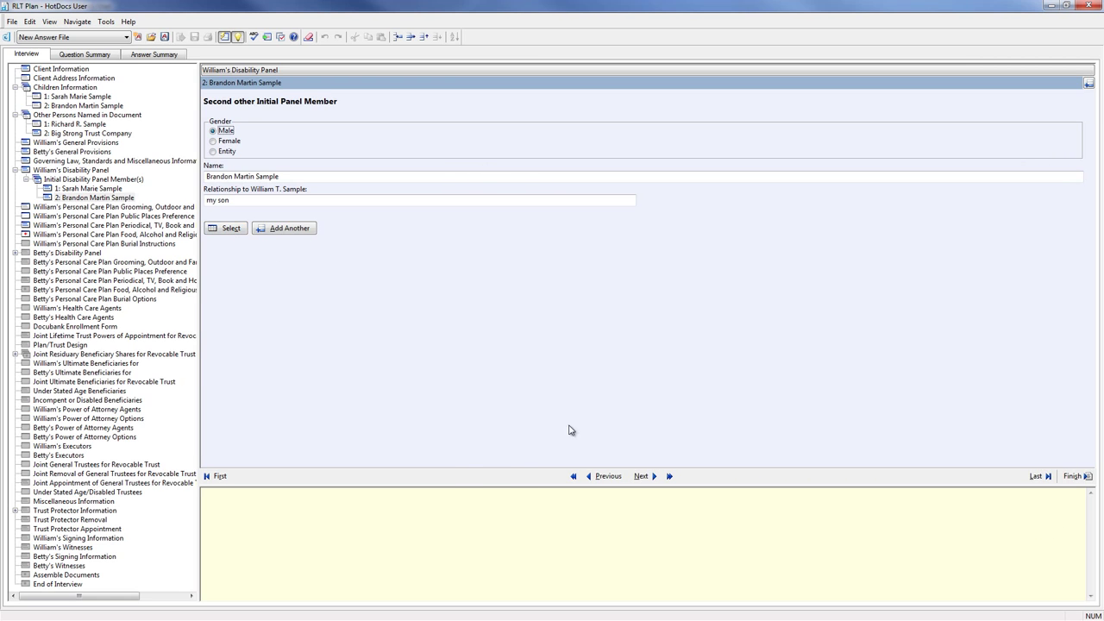
left_click(641, 476)
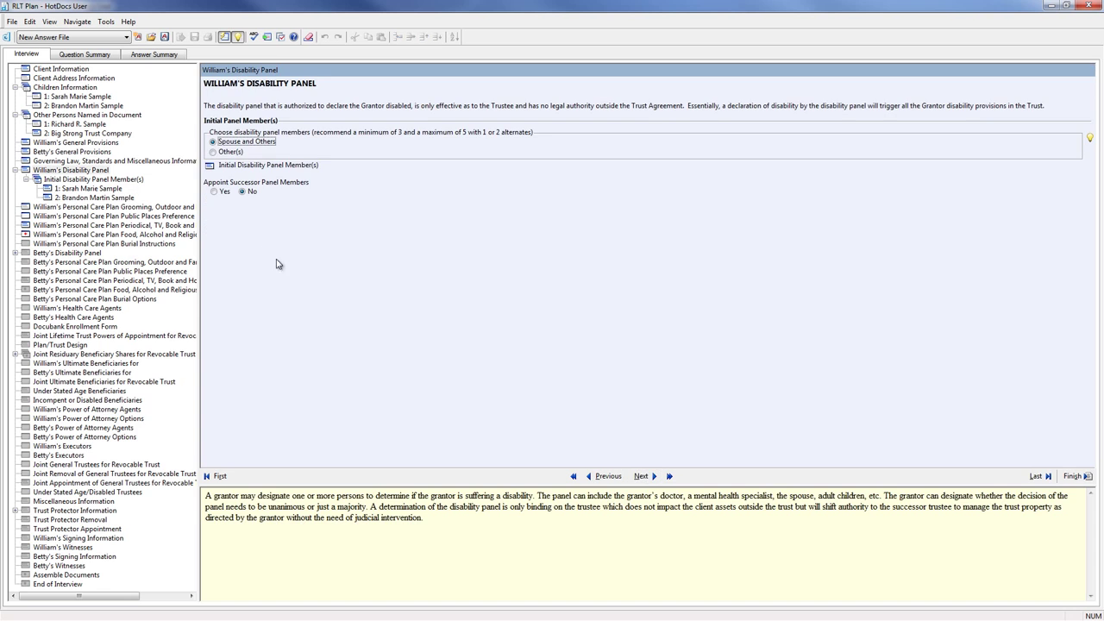
- Appoint the husband's brother as successor disability panel member from the people list
left_click(215, 191)
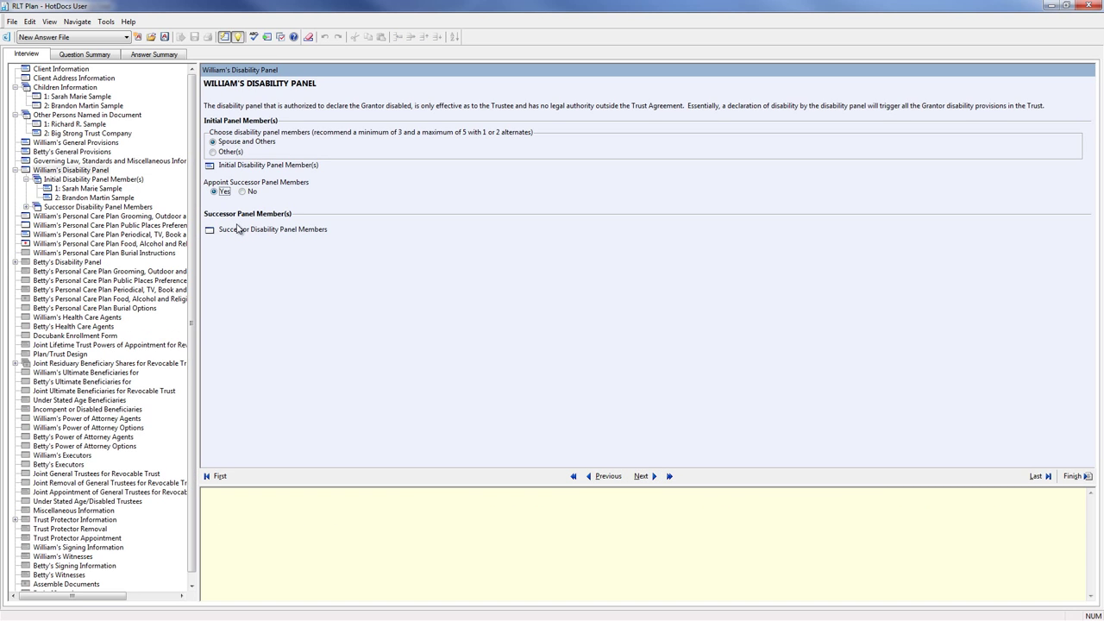
left_click(238, 231)
left_click(229, 228)
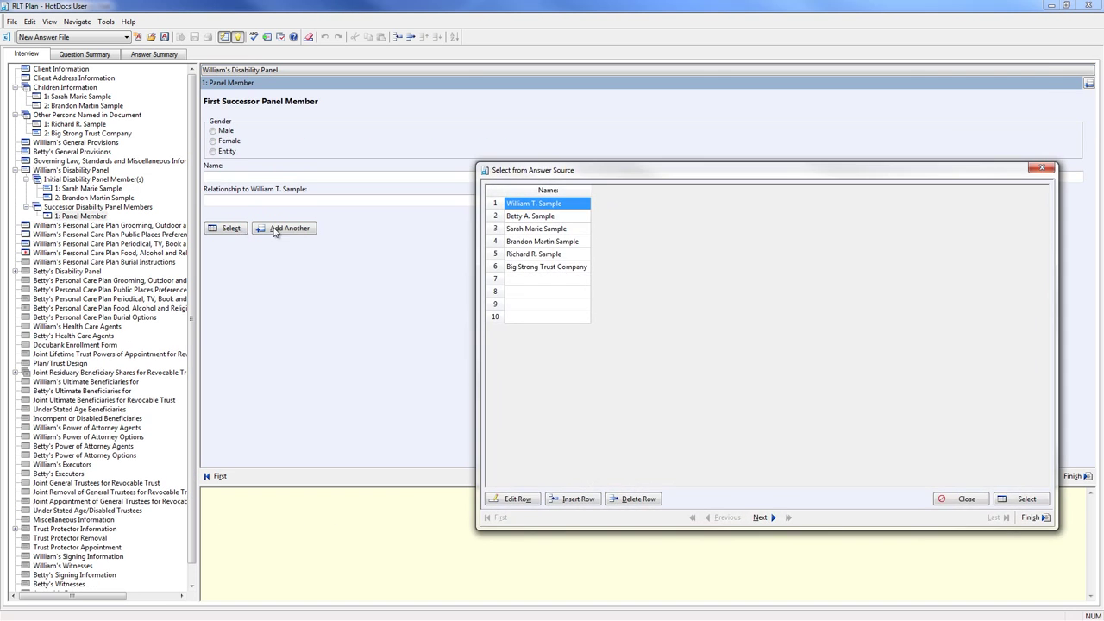
double_click(534, 256)
left_click(641, 476)
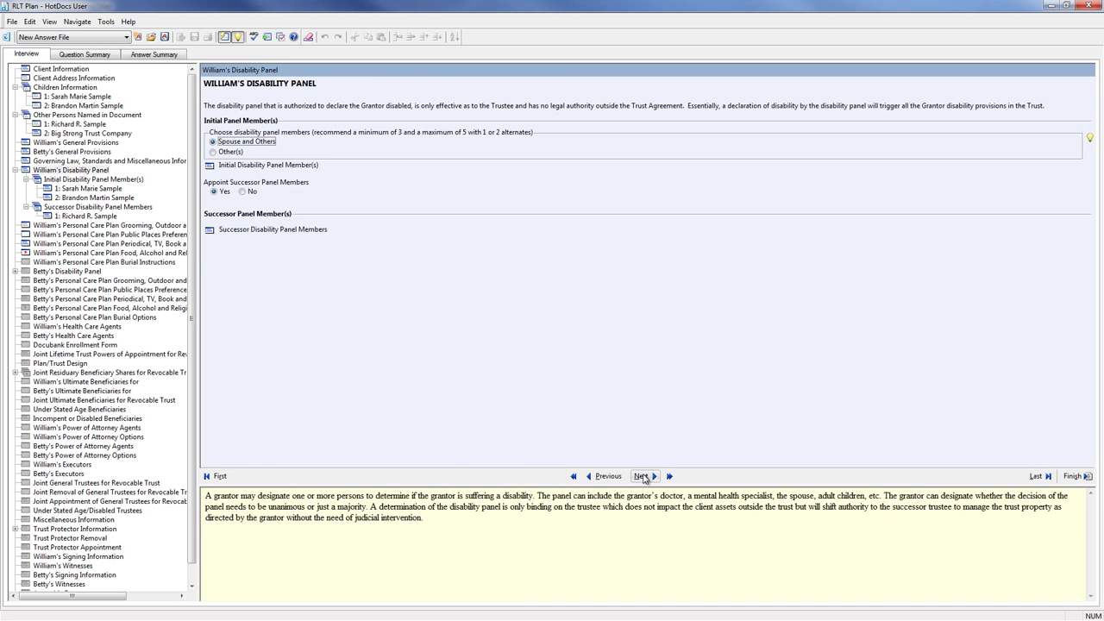
- Answer Yes to daily grooming with weekly hair care, and make the spouse the wife's sole health care agent
left_click(642, 476)
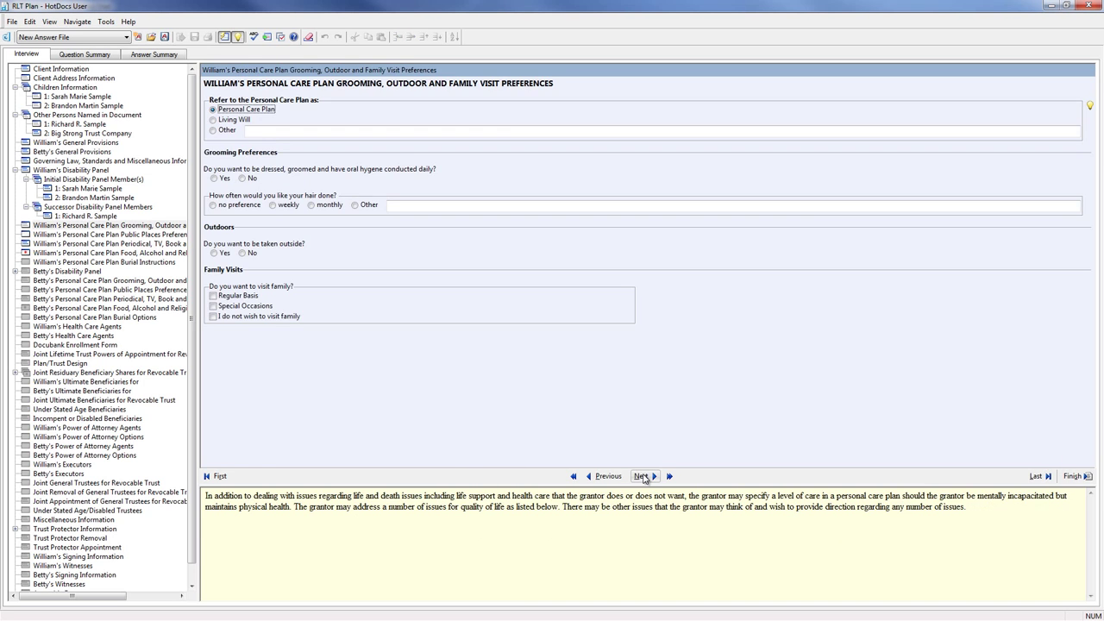
left_click(215, 178)
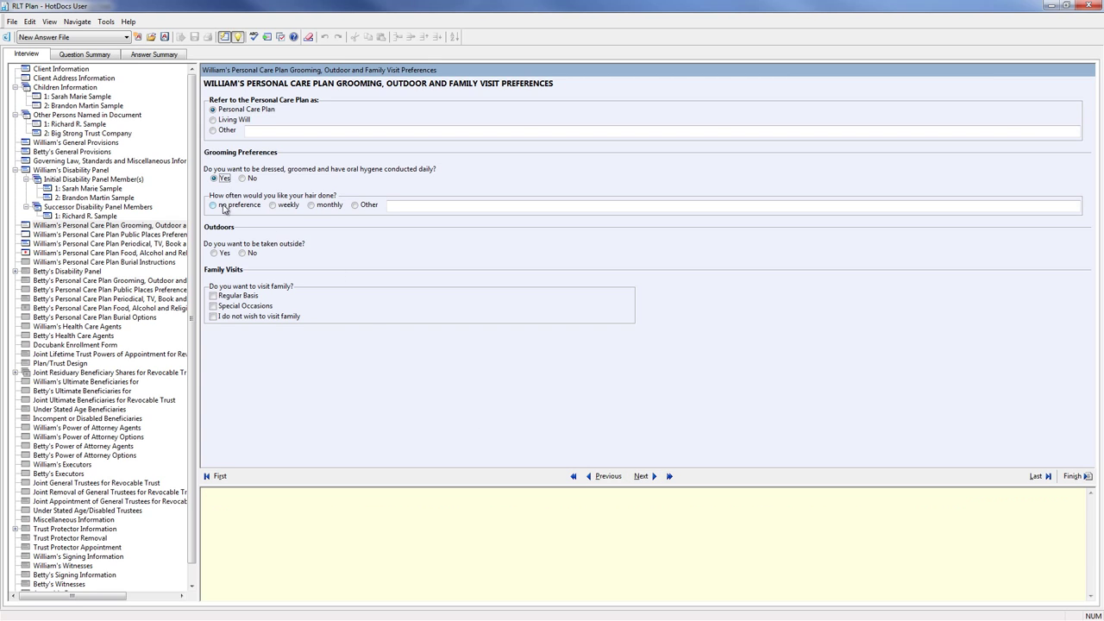
left_click(273, 205)
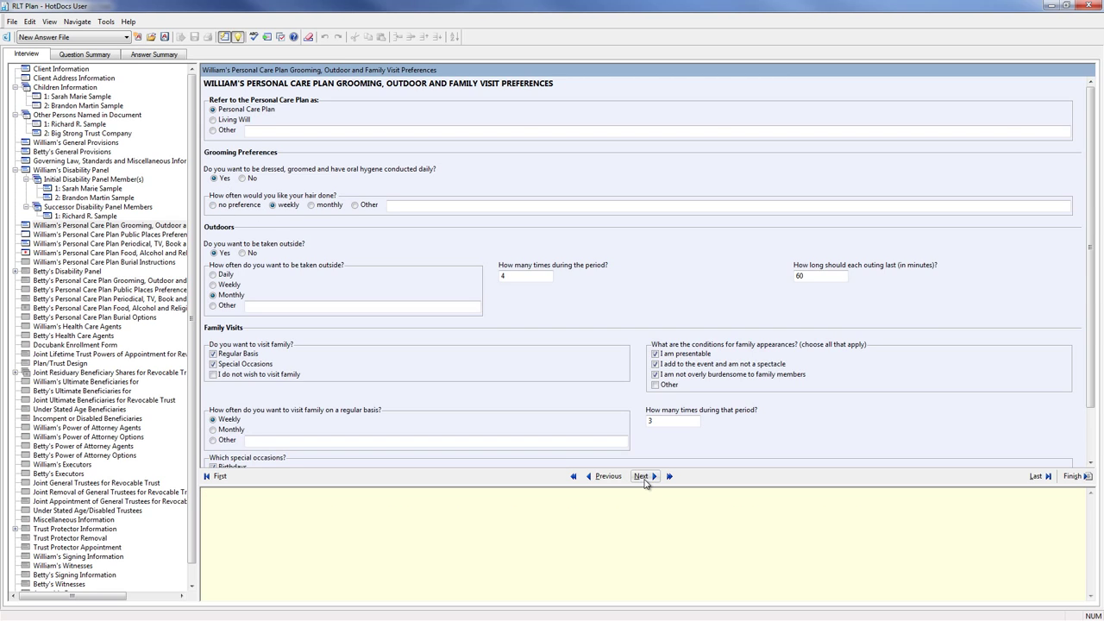
left_click(644, 477)
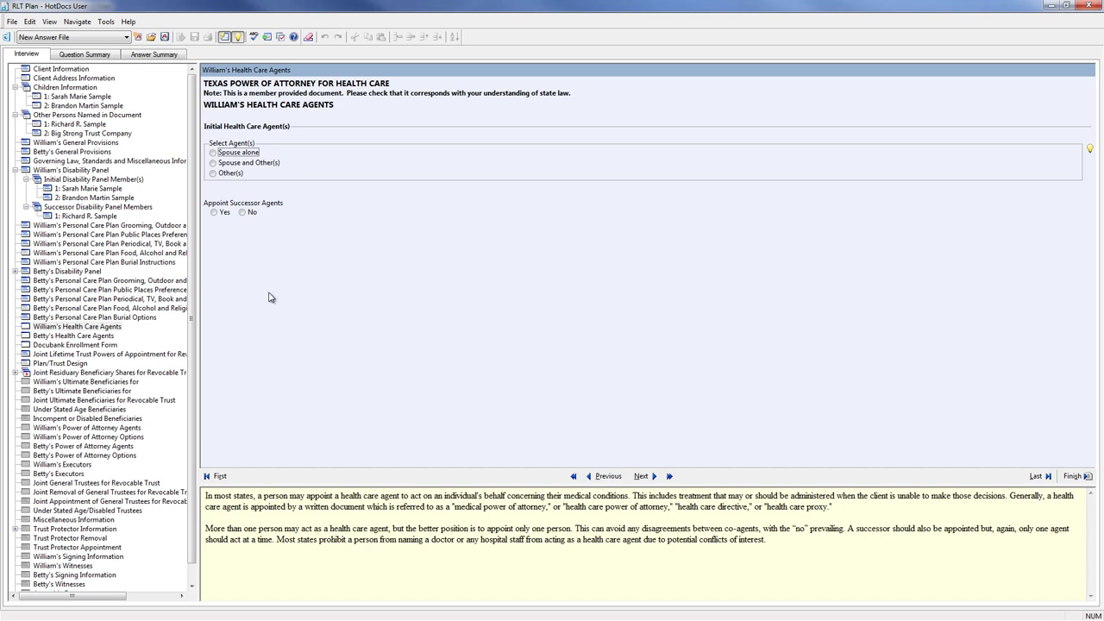
left_click(211, 153)
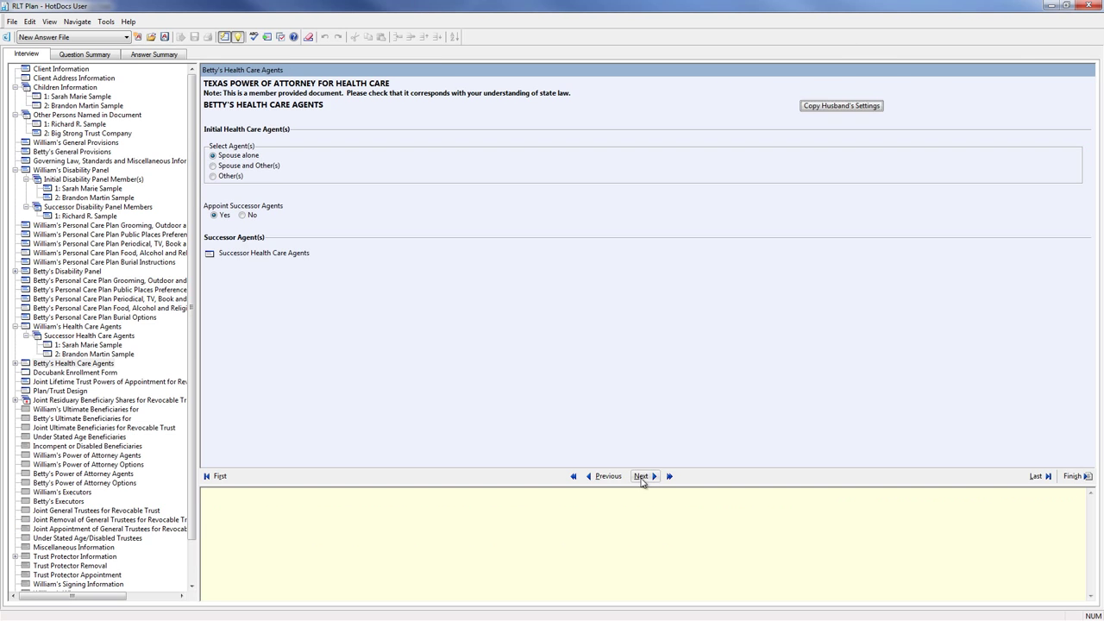
left_click(642, 479)
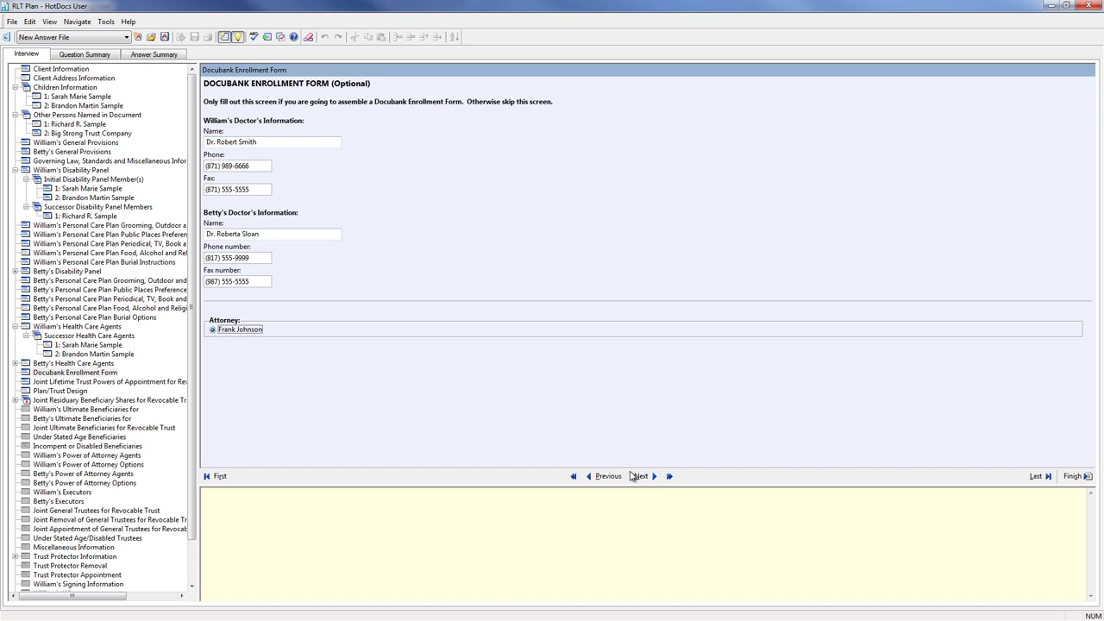
left_click(638, 476)
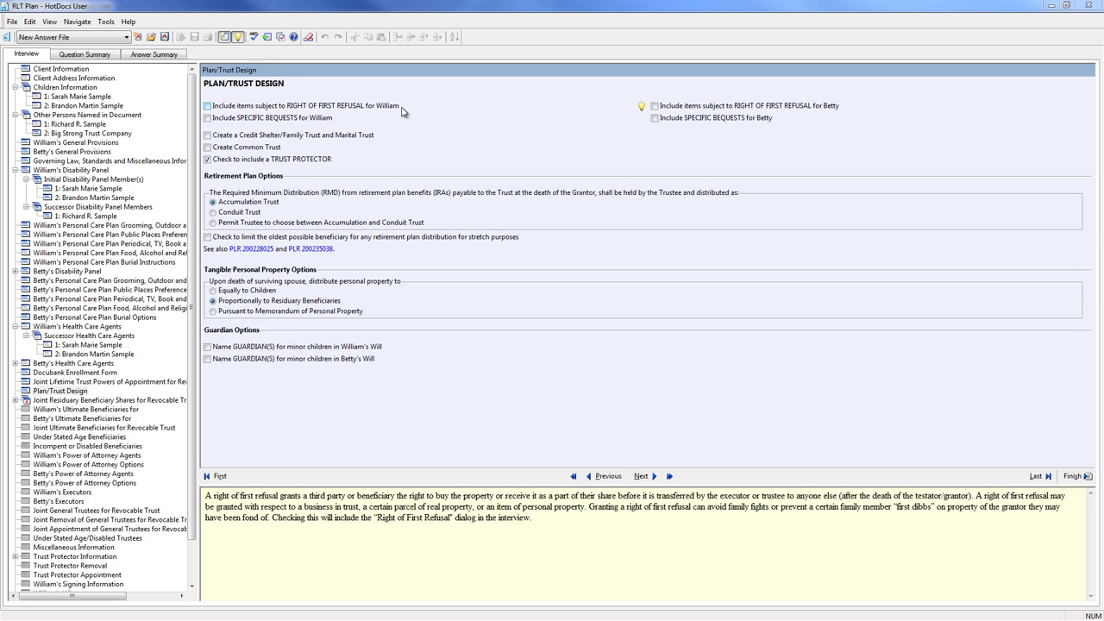
- Try the right of first refusal, specific bequests and common trust options on Plan/Trust Design, then clear them again
left_click(399, 107)
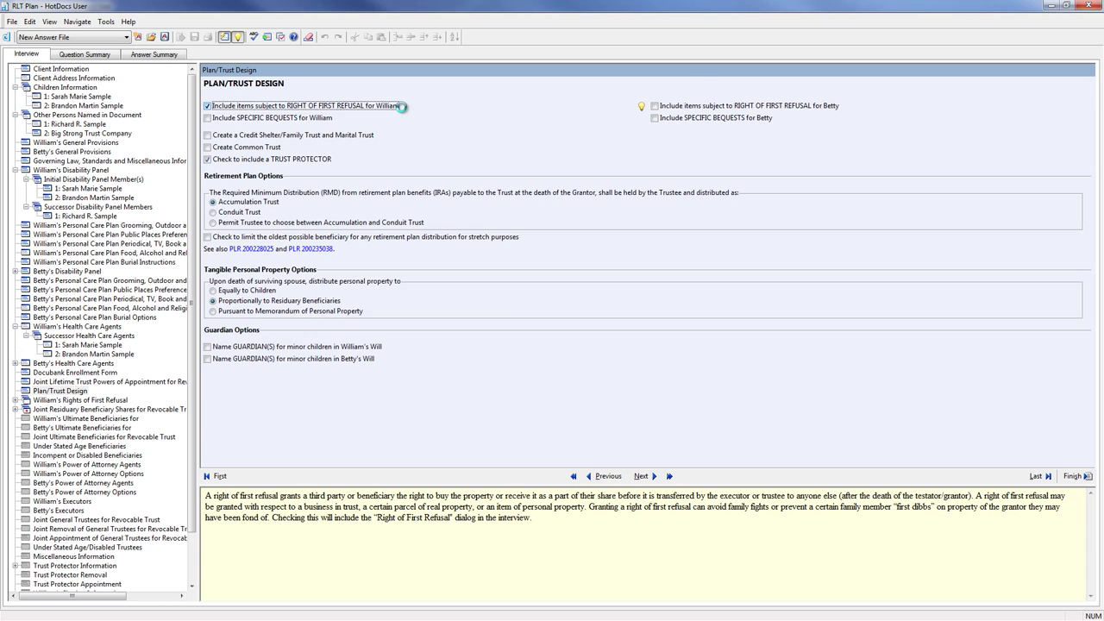
left_click(399, 107)
key("Tab")
left_click(318, 121)
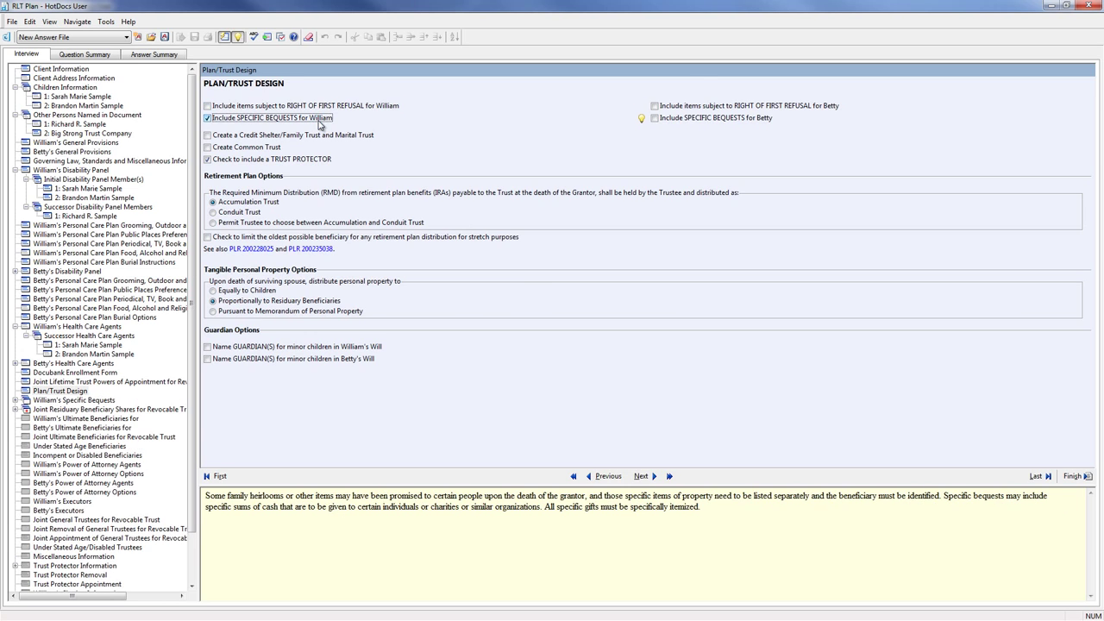
left_click(318, 123)
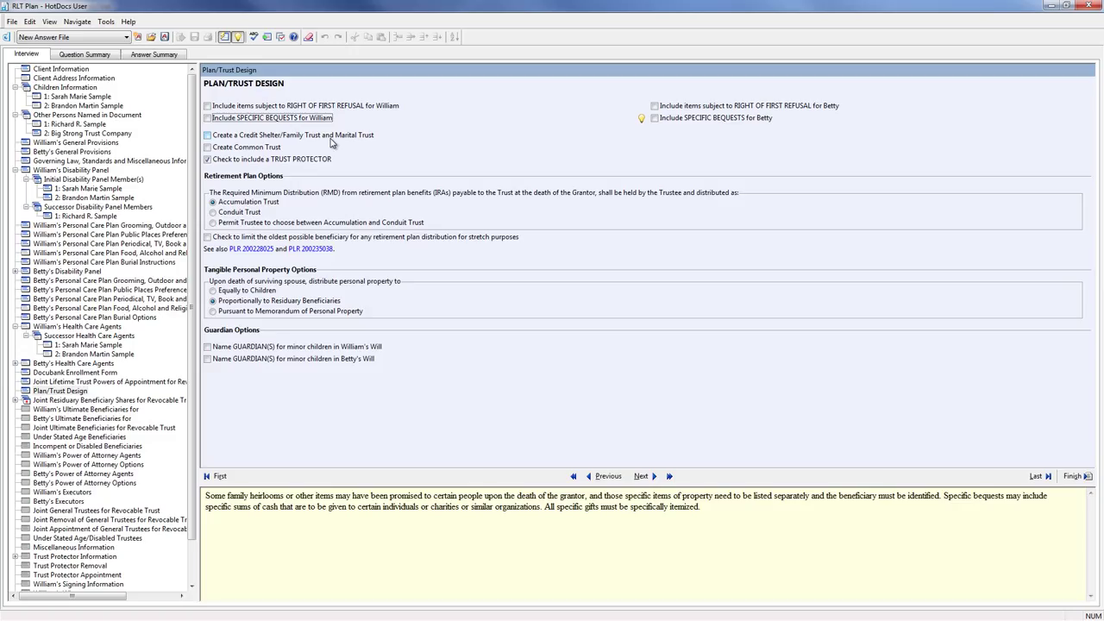
left_click(260, 148)
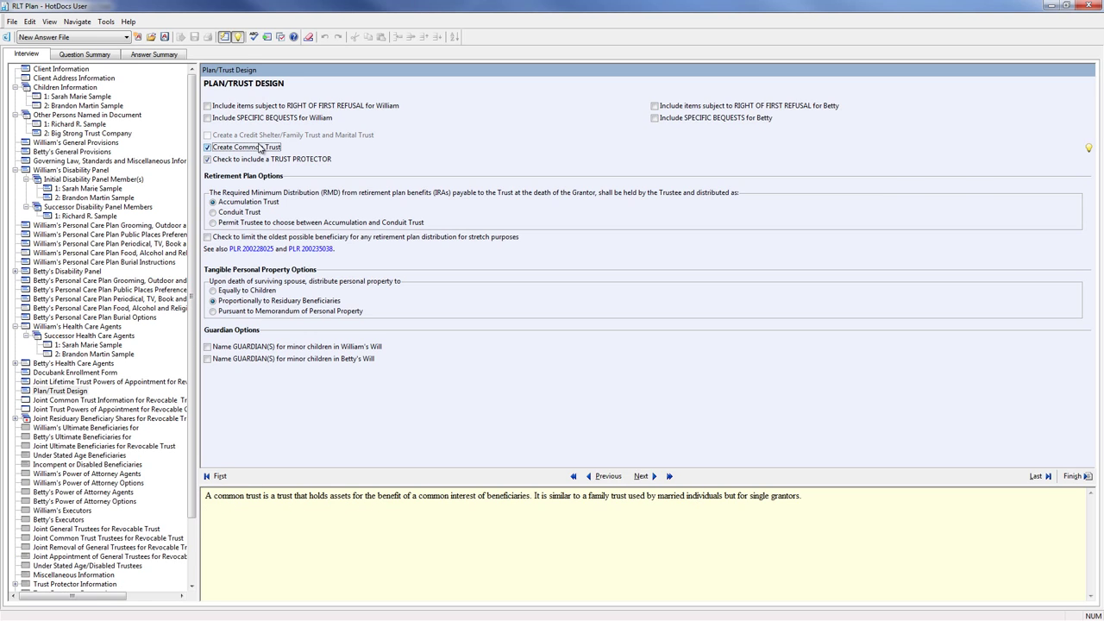
left_click(260, 149)
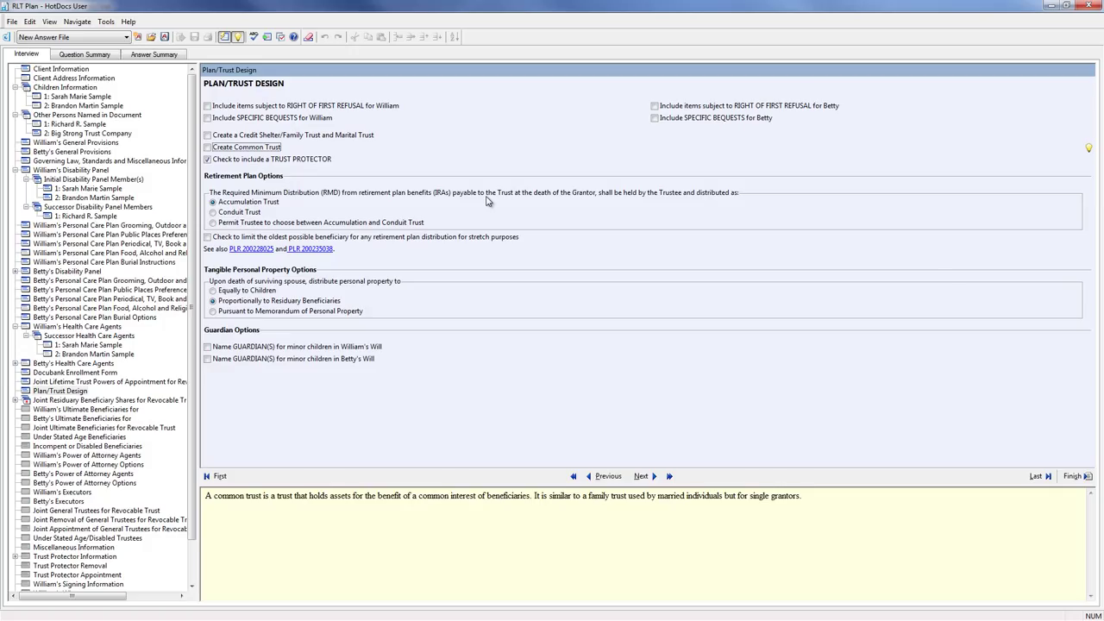
- Include specific bequests for the husband and choose the daughter as the first bequest's beneficiary
left_click(298, 120)
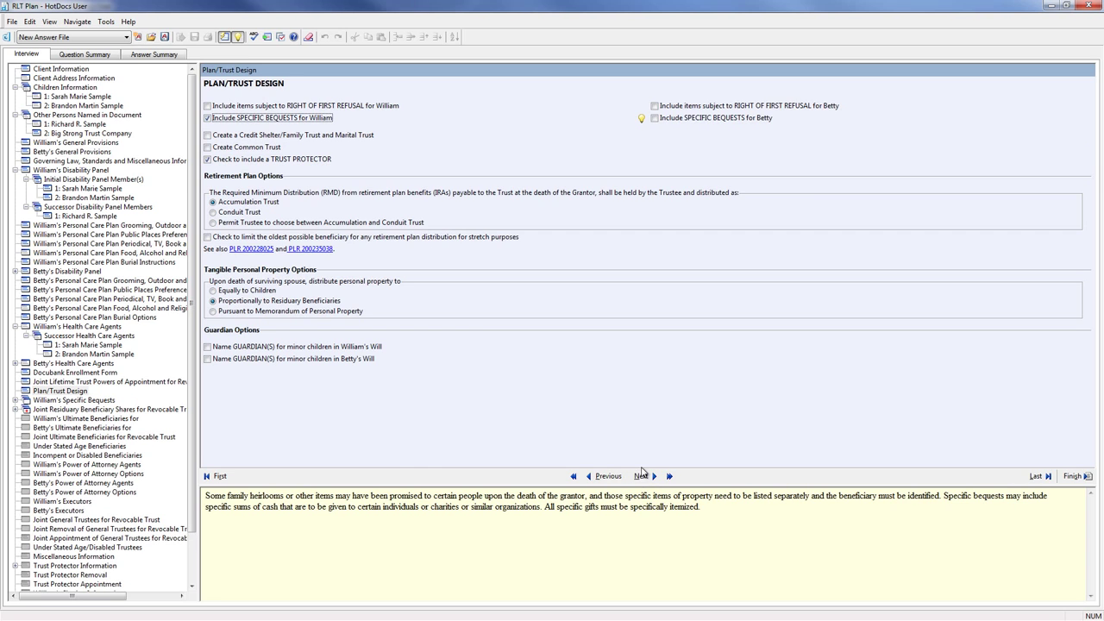
left_click(642, 476)
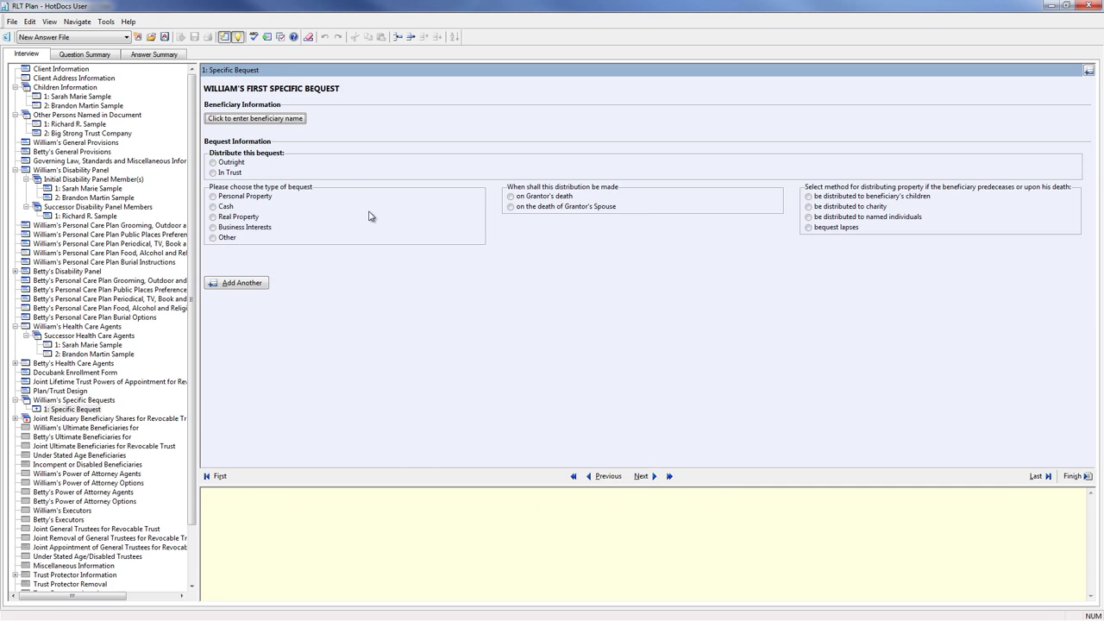
left_click(262, 118)
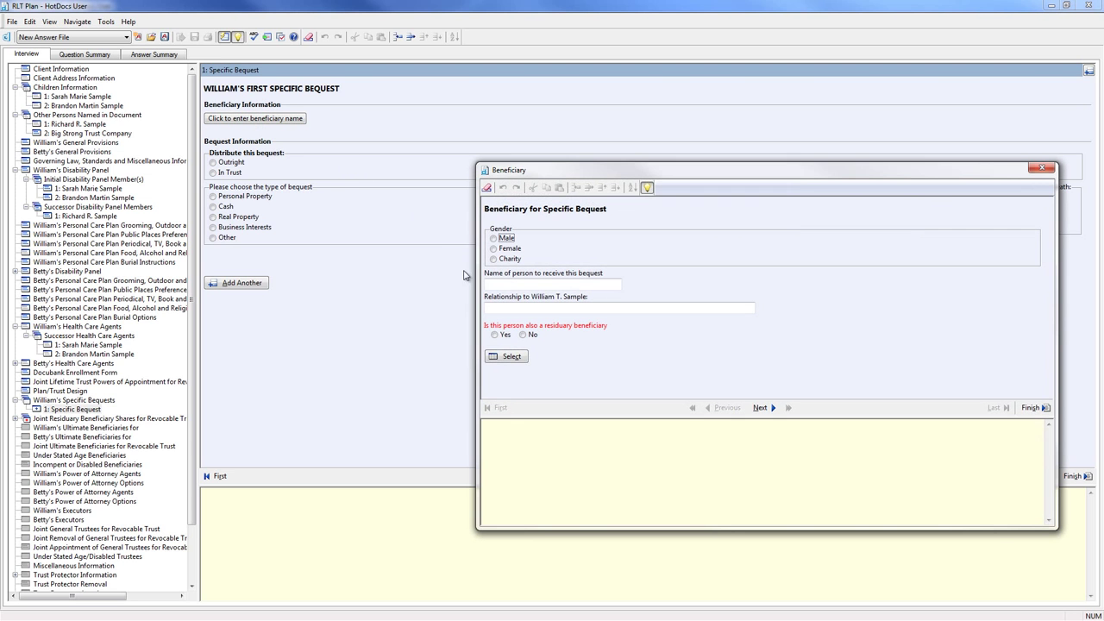
left_click(507, 357)
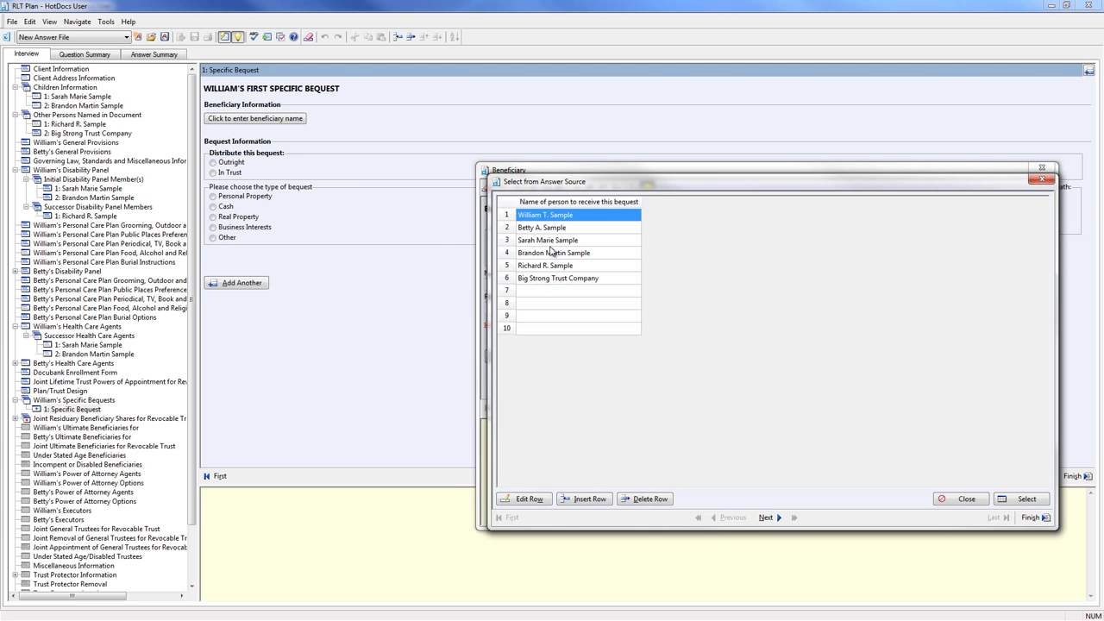
double_click(550, 242)
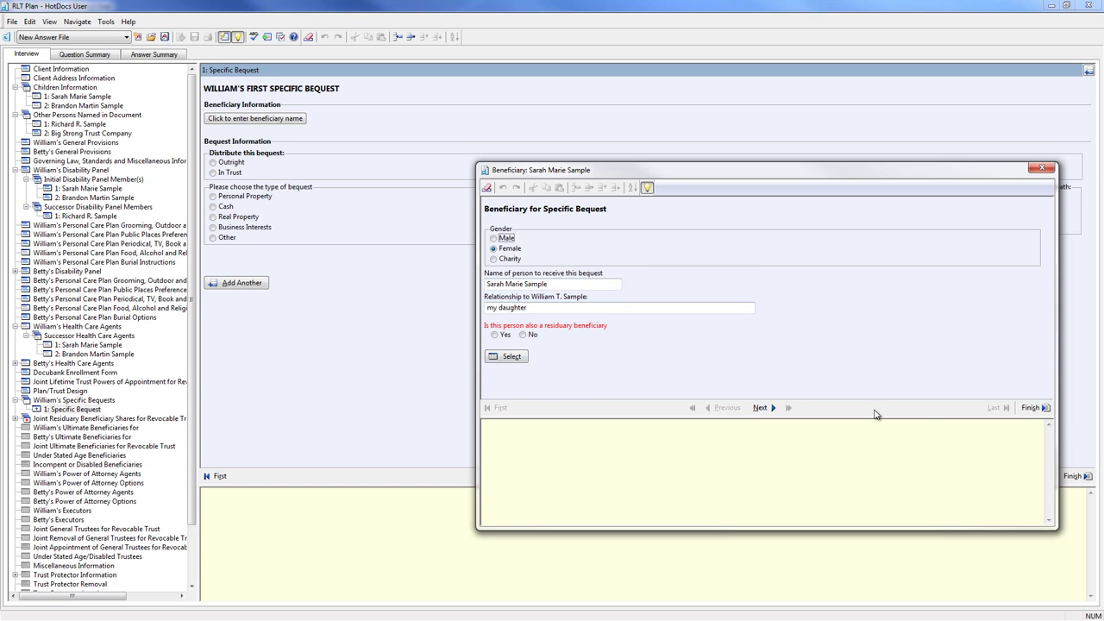
left_click(1033, 408)
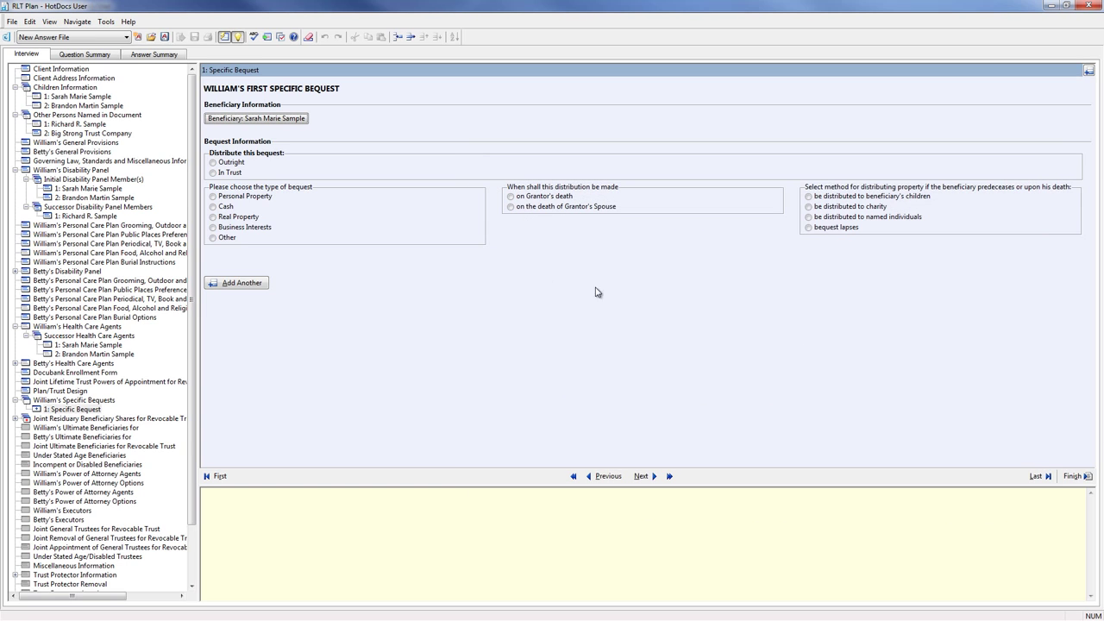
- Make the bequest $25,000.00 cash outright at the grantor's death, passing to her children per stirpes
left_click(214, 163)
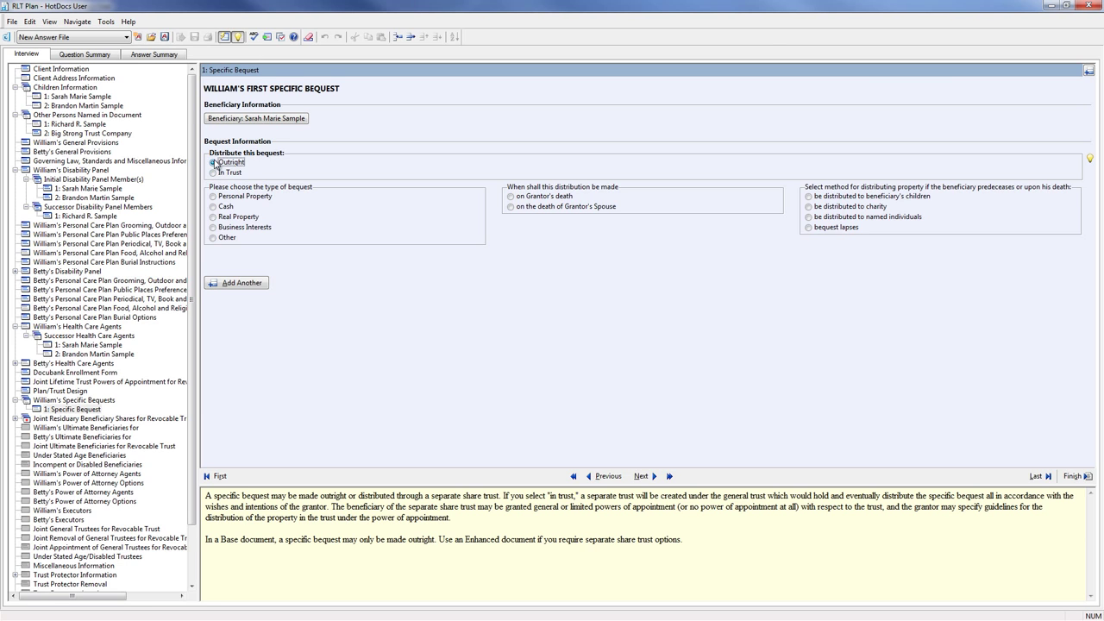
left_click(214, 208)
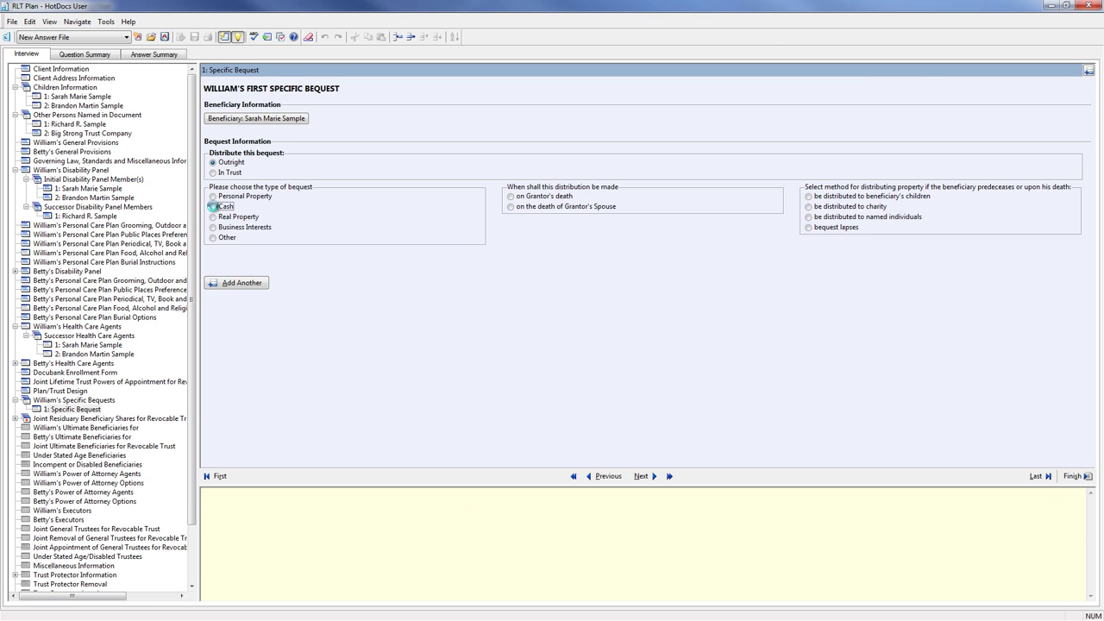
left_click(215, 271)
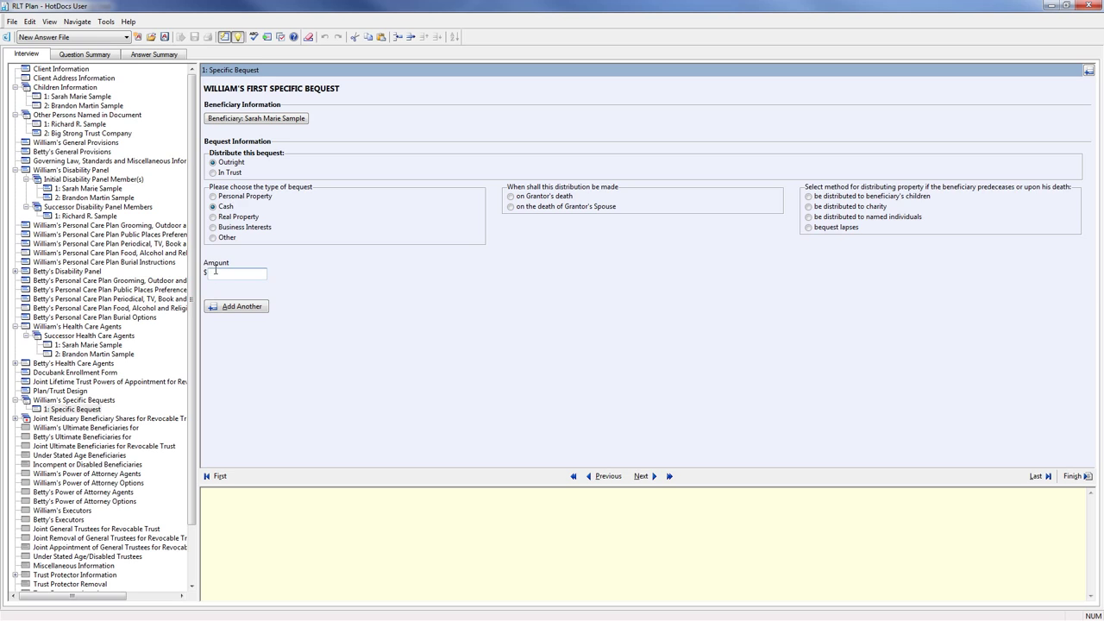
type("25000")
key("Tab")
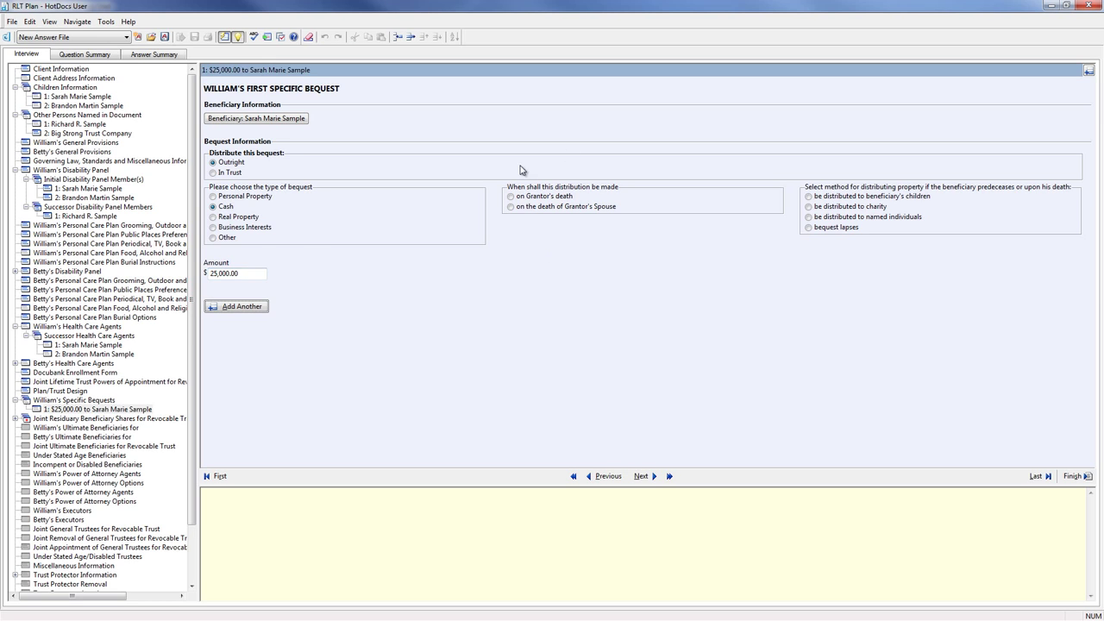
left_click(511, 198)
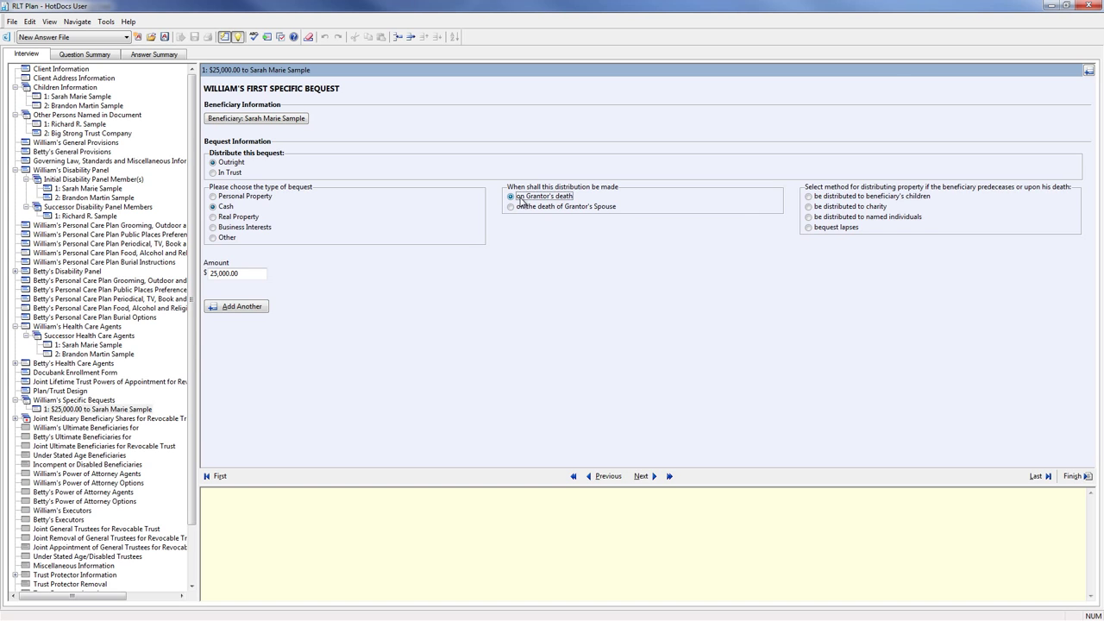
left_click(808, 196)
left_click(810, 262)
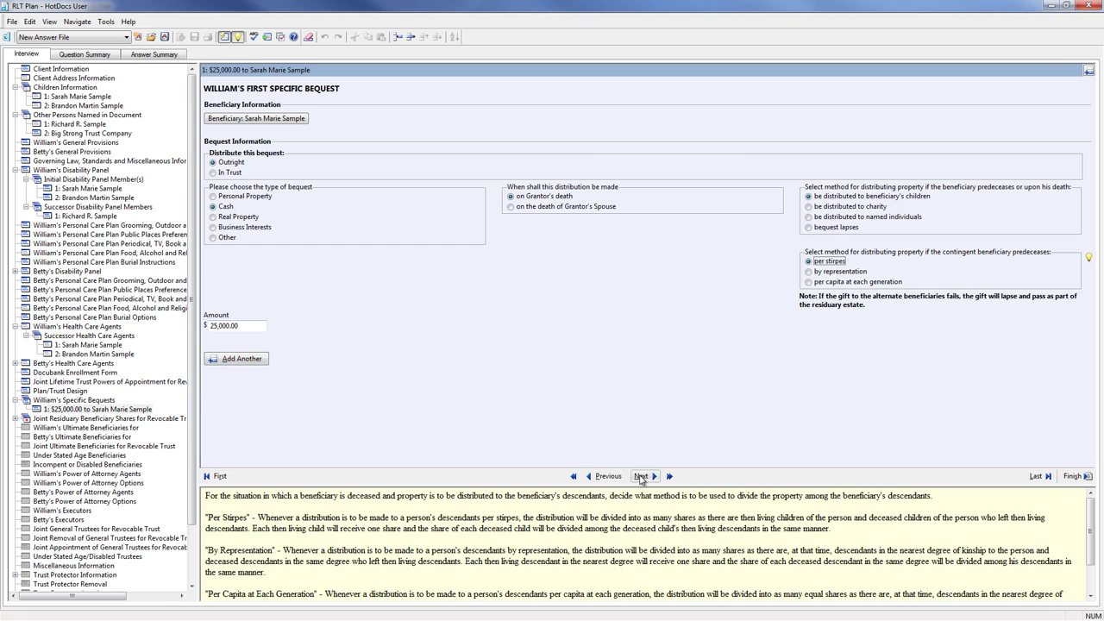
left_click(640, 477)
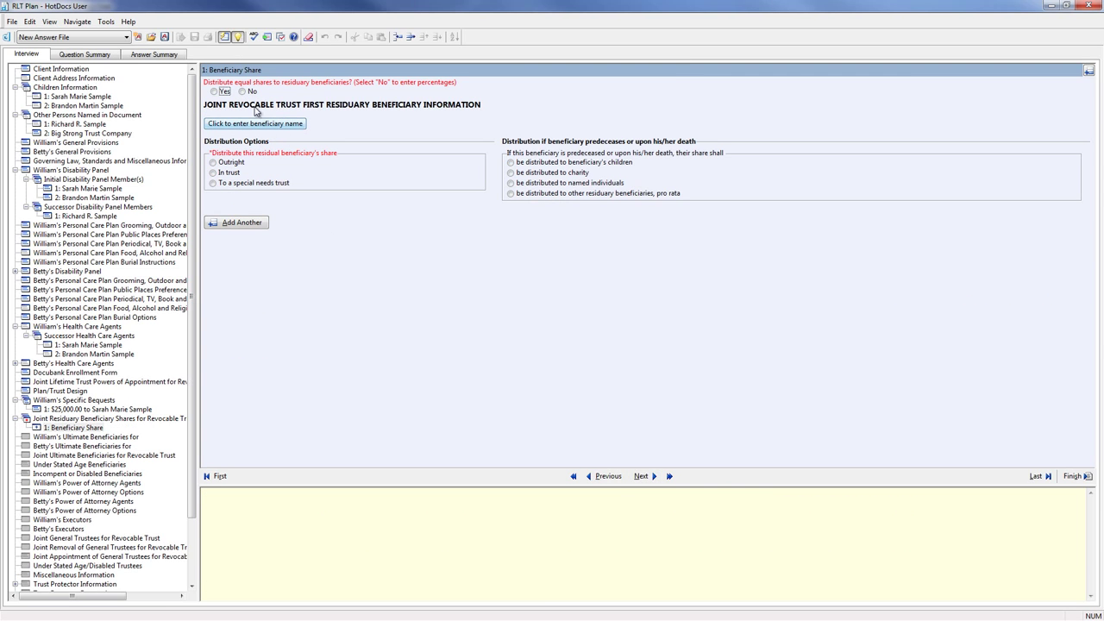
- Give residuary beneficiaries equal shares and select the clients' daughter as the first residuary beneficiary
left_click(214, 91)
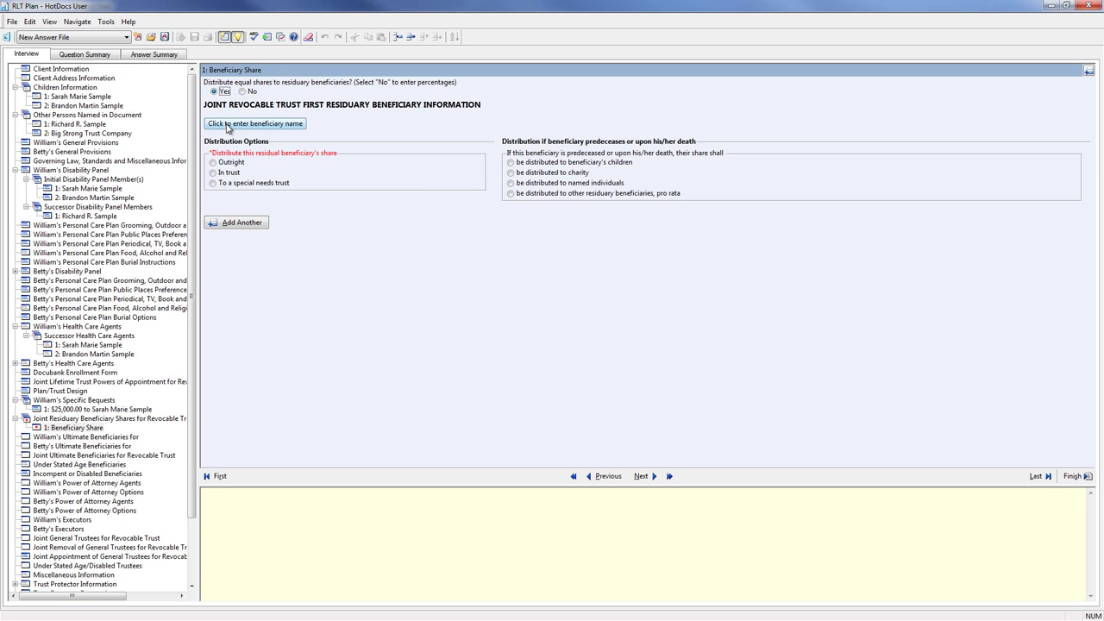
left_click(242, 92)
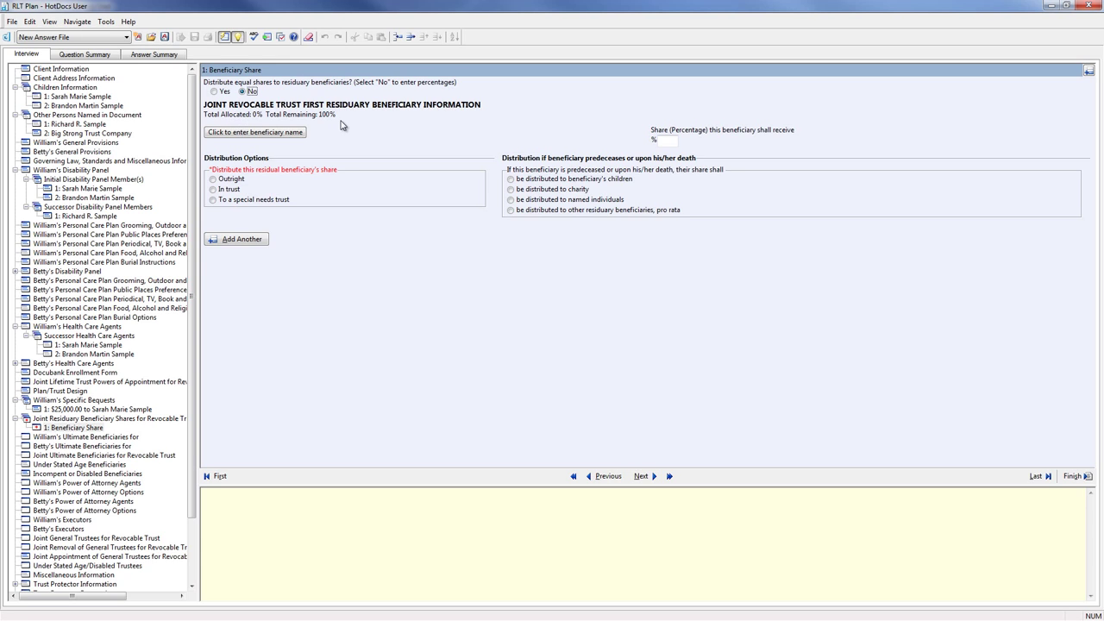
left_click(214, 91)
left_click(225, 125)
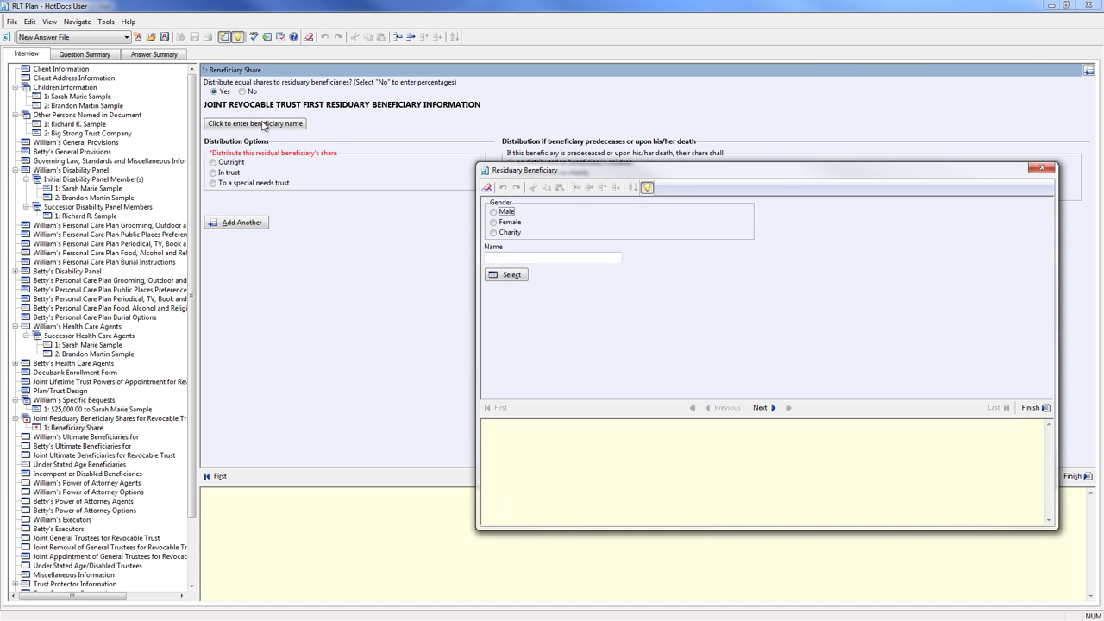
left_click(501, 273)
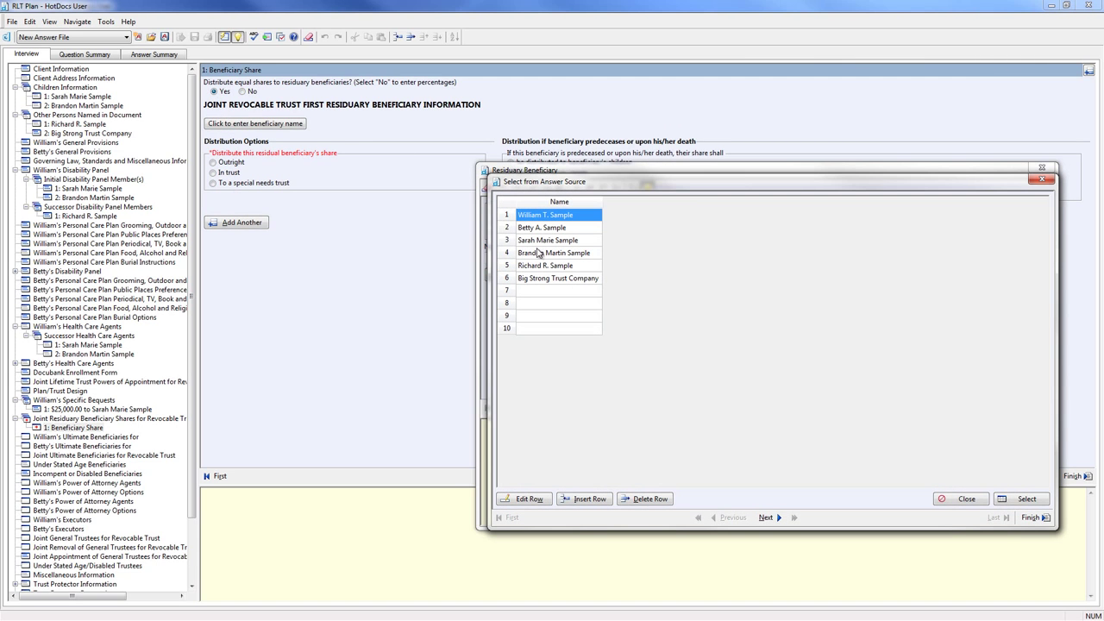
left_click(545, 242)
double_click(545, 241)
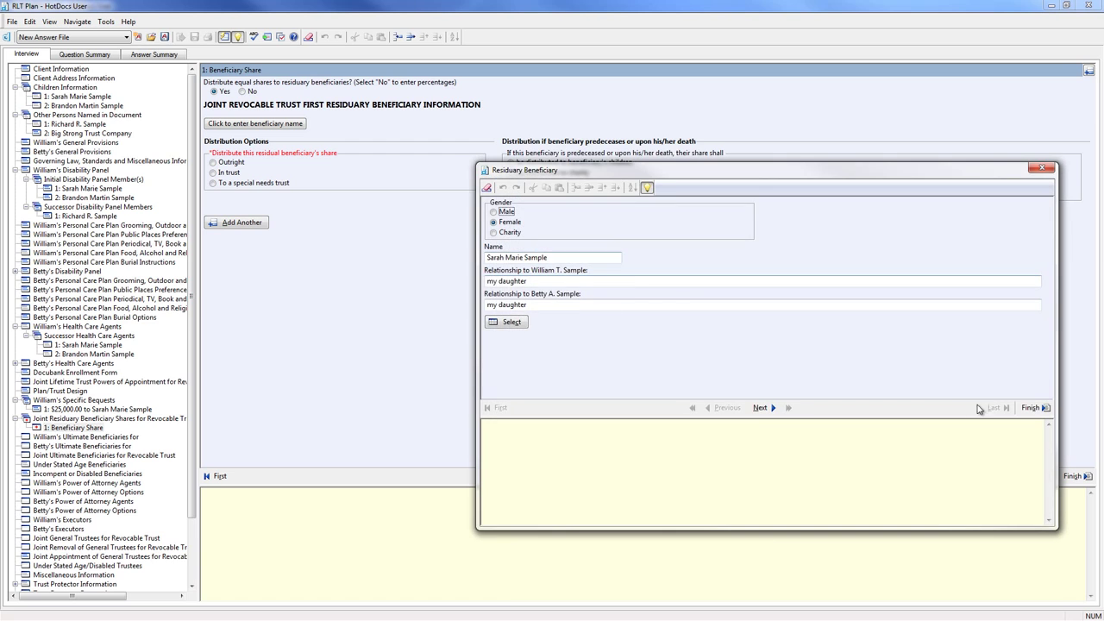
left_click(1037, 408)
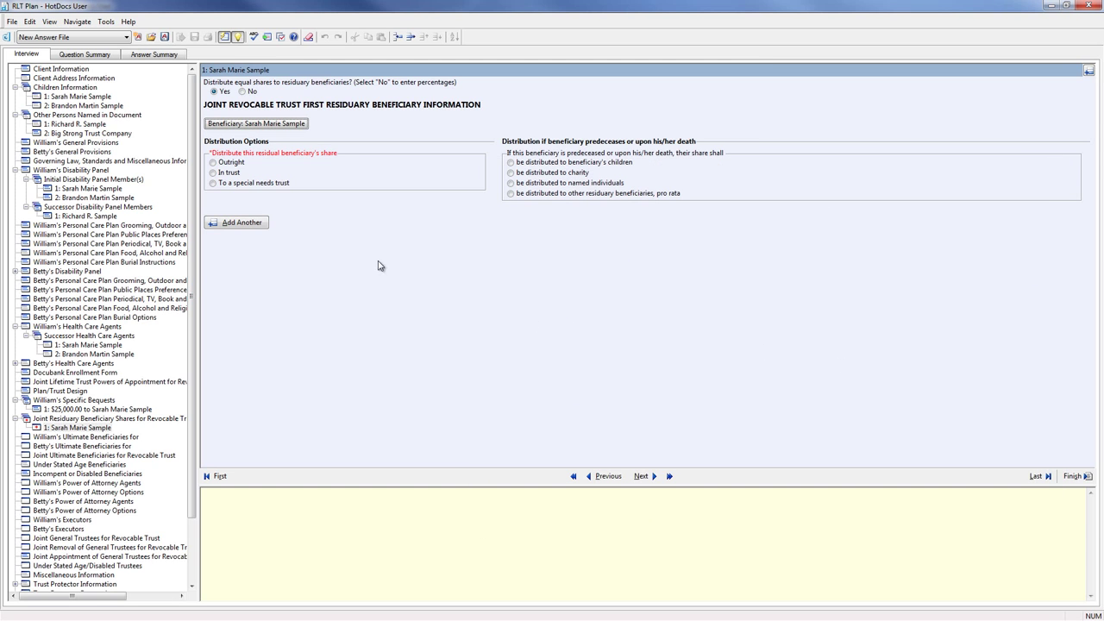
- Hold her share in trust: children per stirpes, limited family-member appointment, liberal, sole discretion, HEMS
left_click(214, 173)
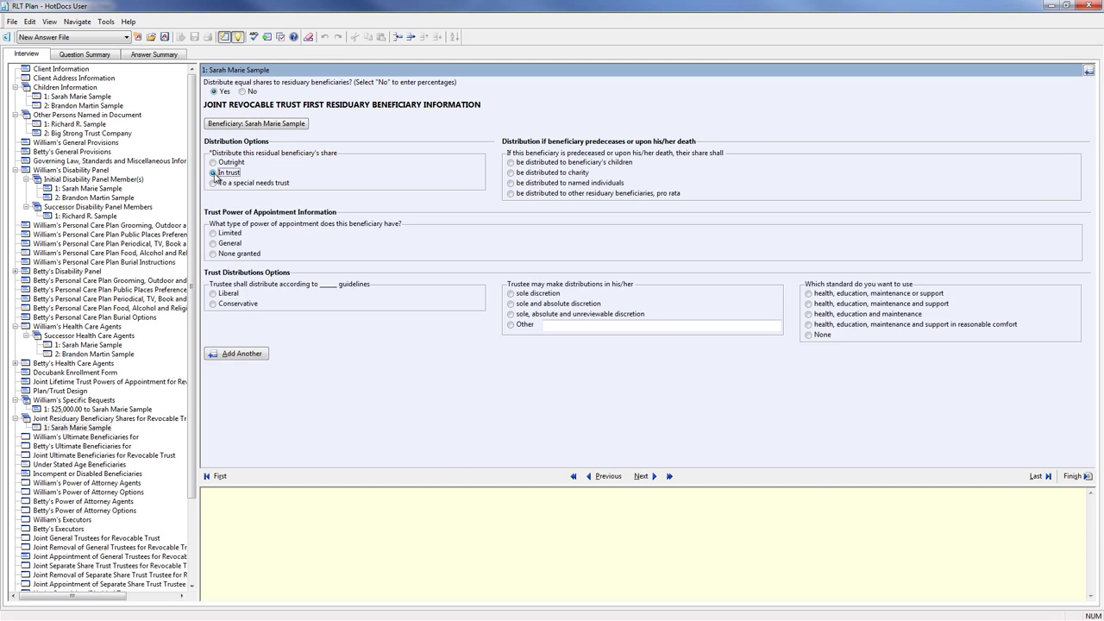
left_click(511, 163)
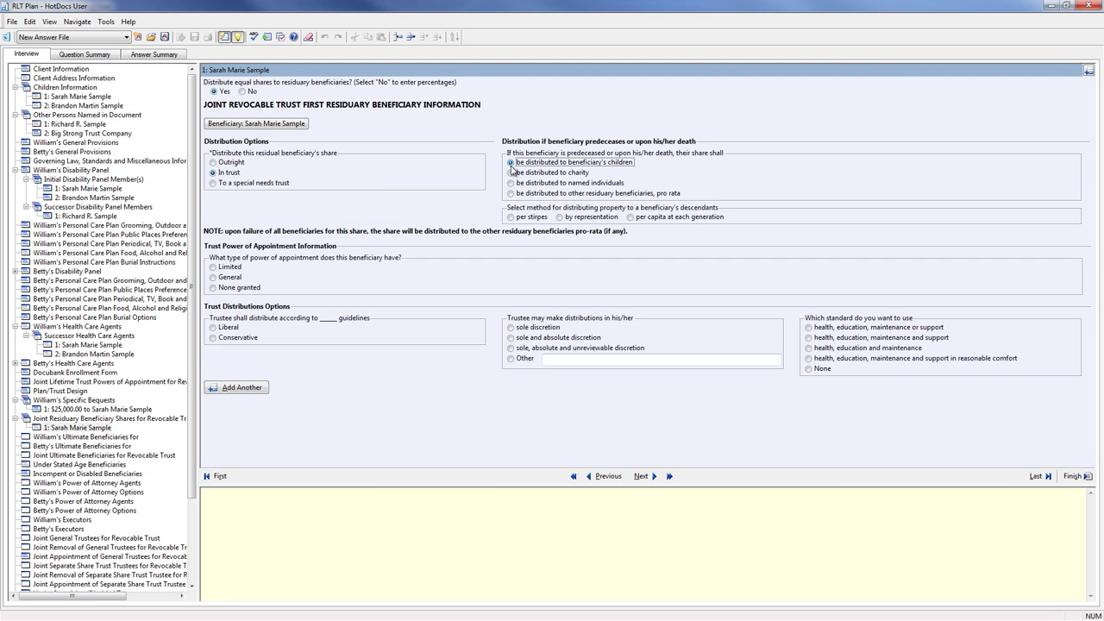
left_click(512, 217)
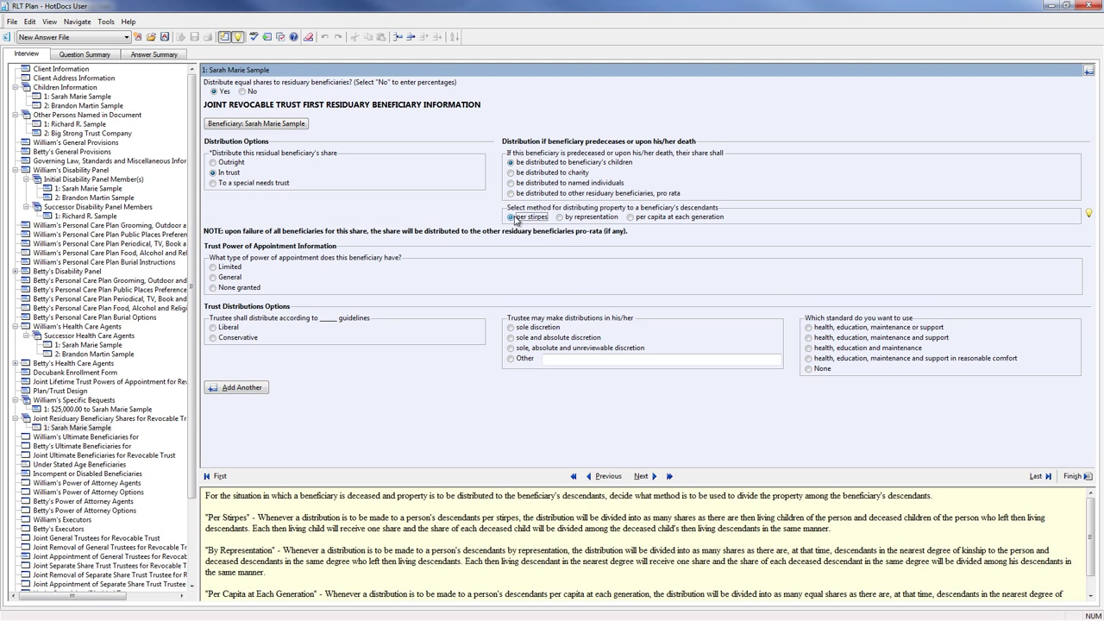
left_click(213, 268)
left_click(213, 313)
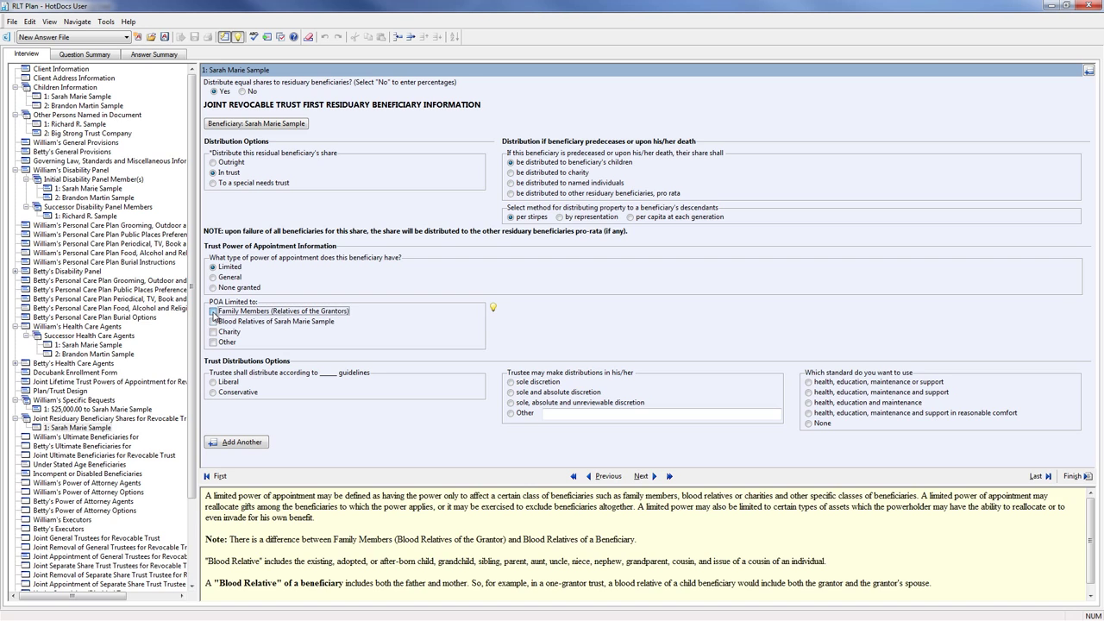
left_click(213, 382)
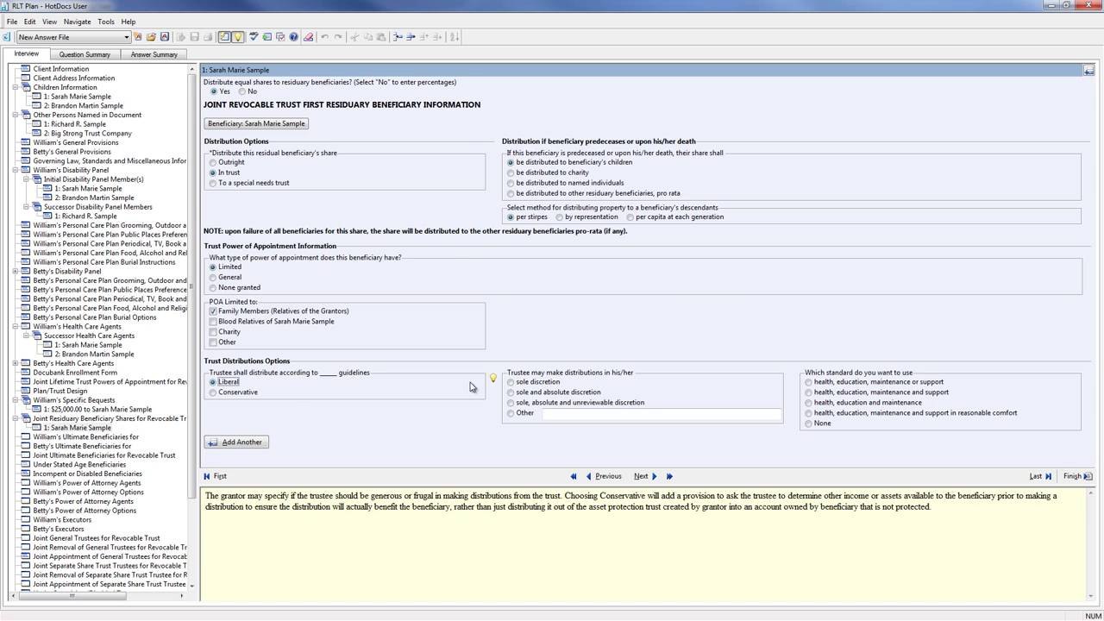
left_click(518, 384)
left_click(812, 383)
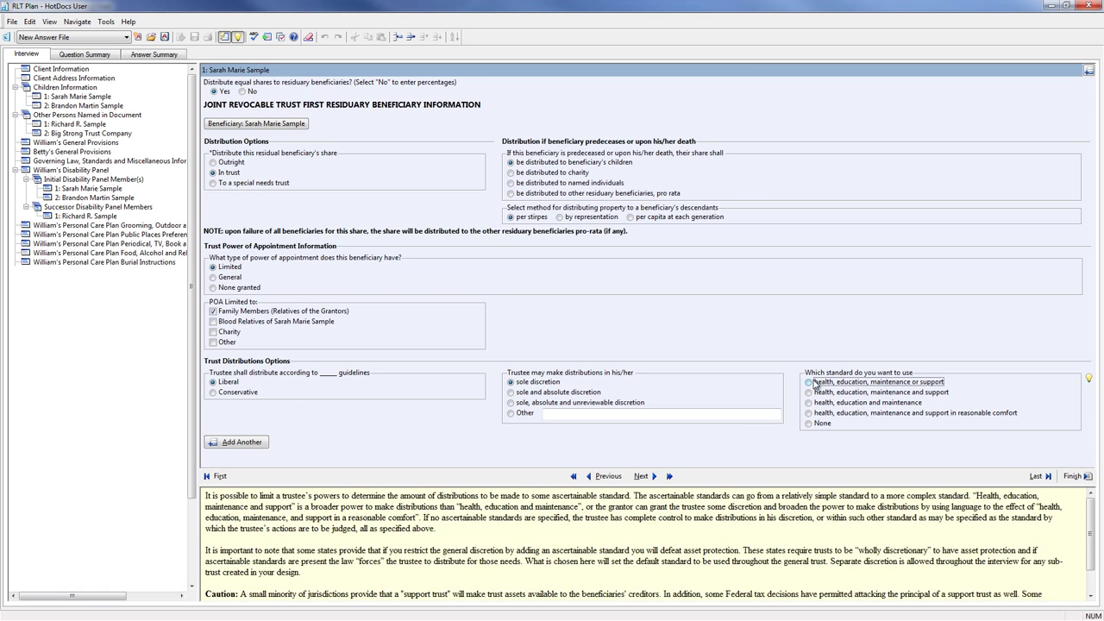
- Add a second residuary share and select the clients' son from previously entered people
left_click(259, 444)
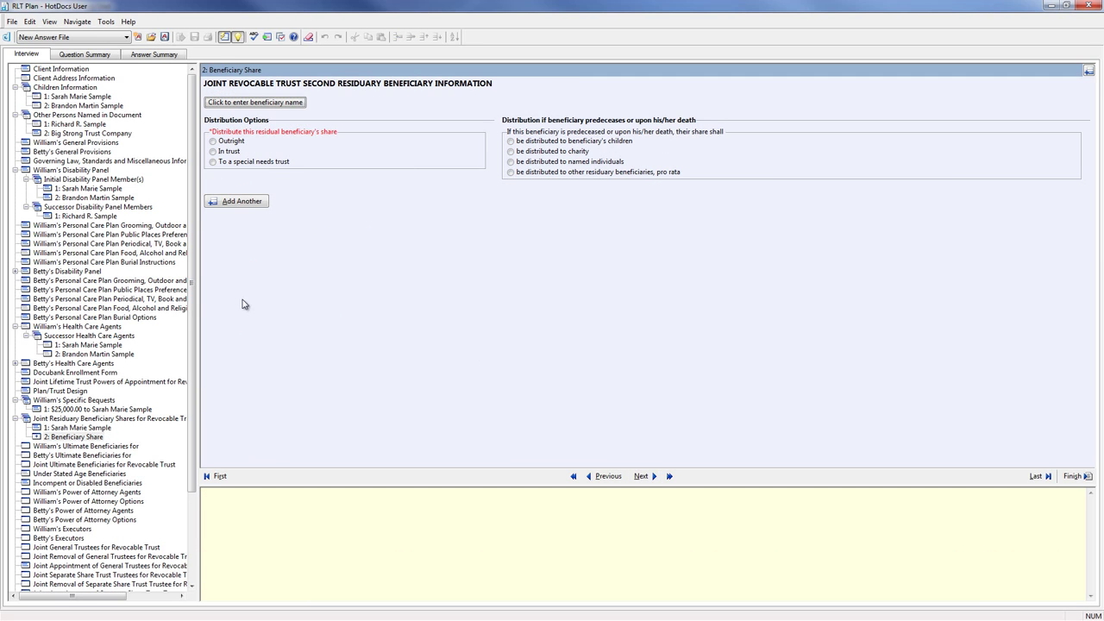
left_click(265, 103)
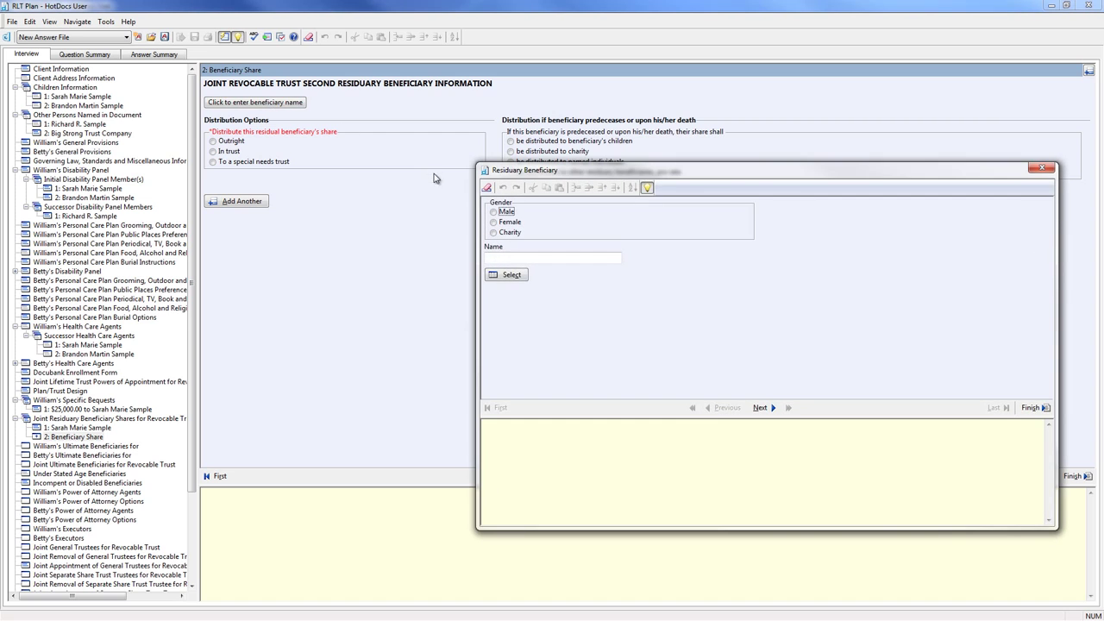
left_click(508, 274)
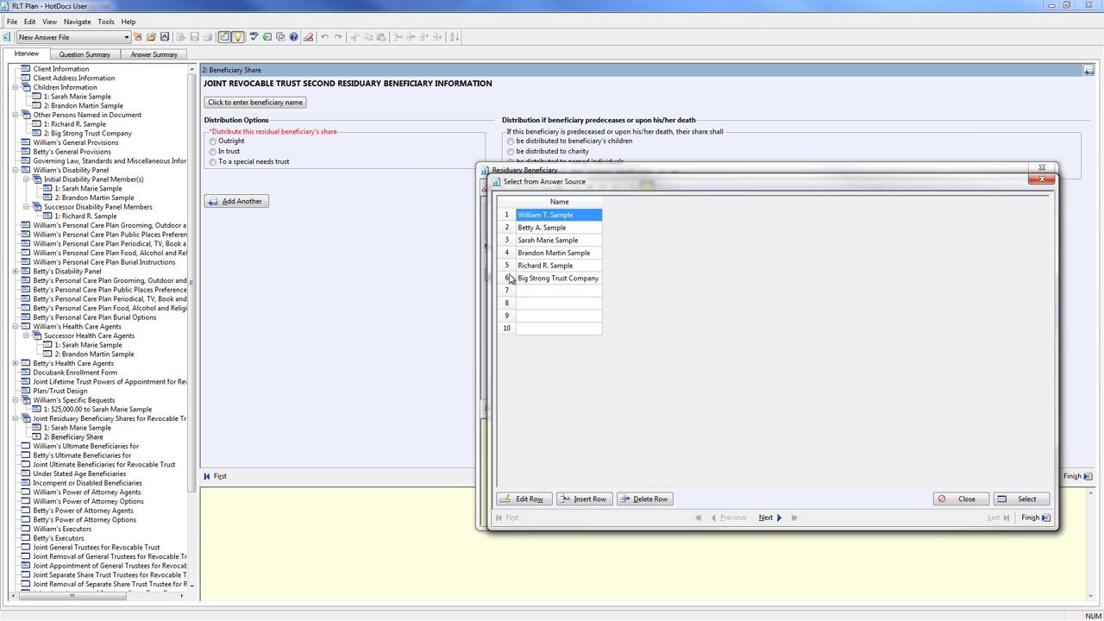
double_click(538, 253)
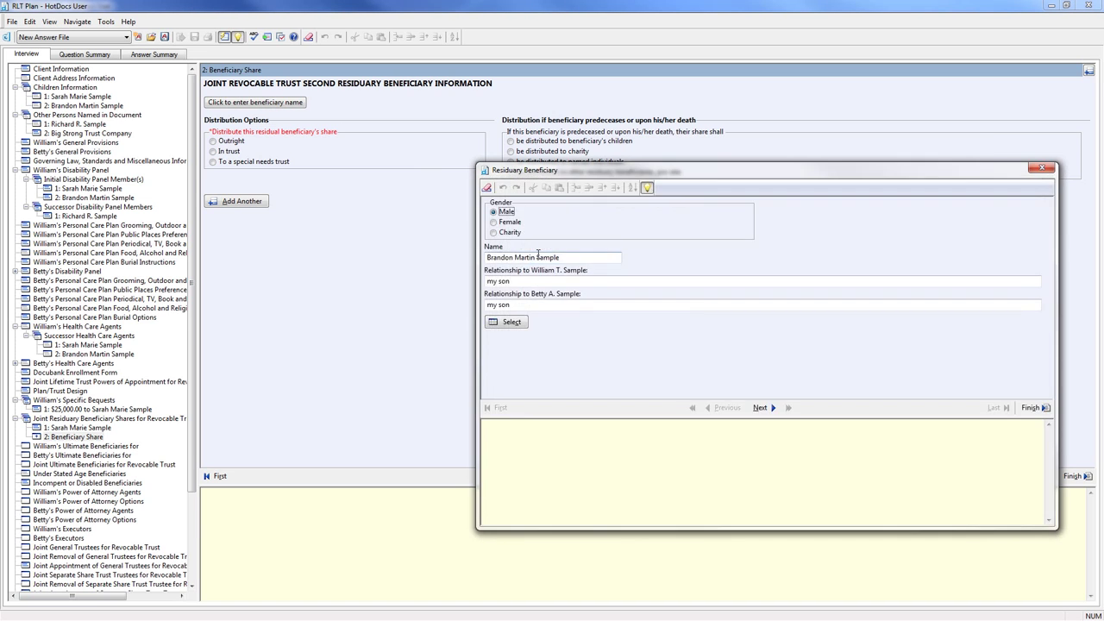
left_click(1031, 407)
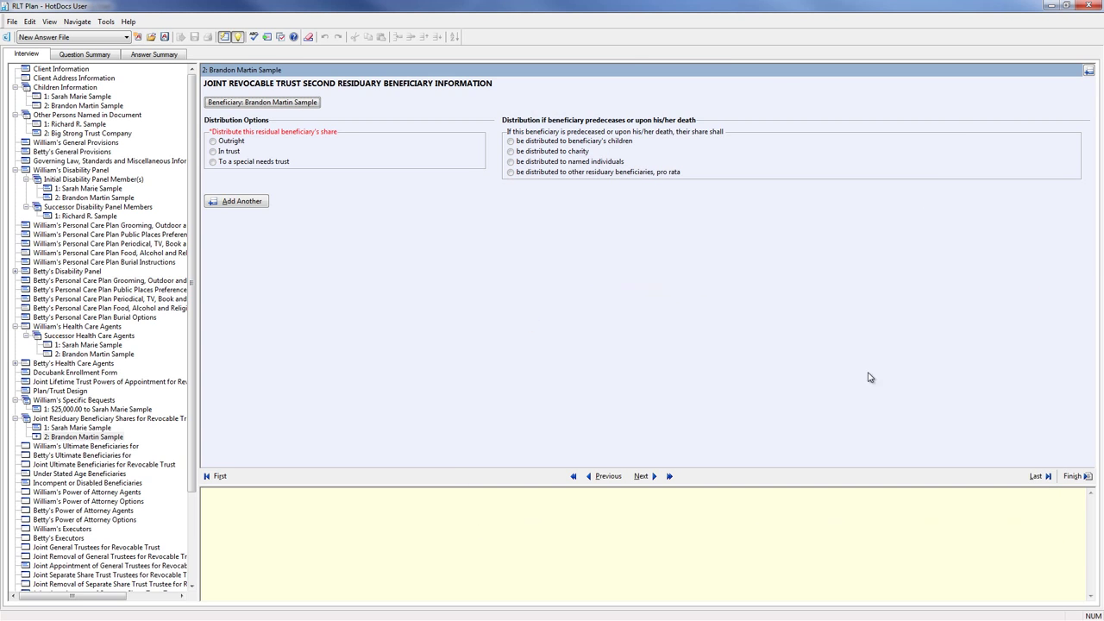
- Distribute the son's share outright, passing per stirpes to his children if he predeceases
left_click(212, 142)
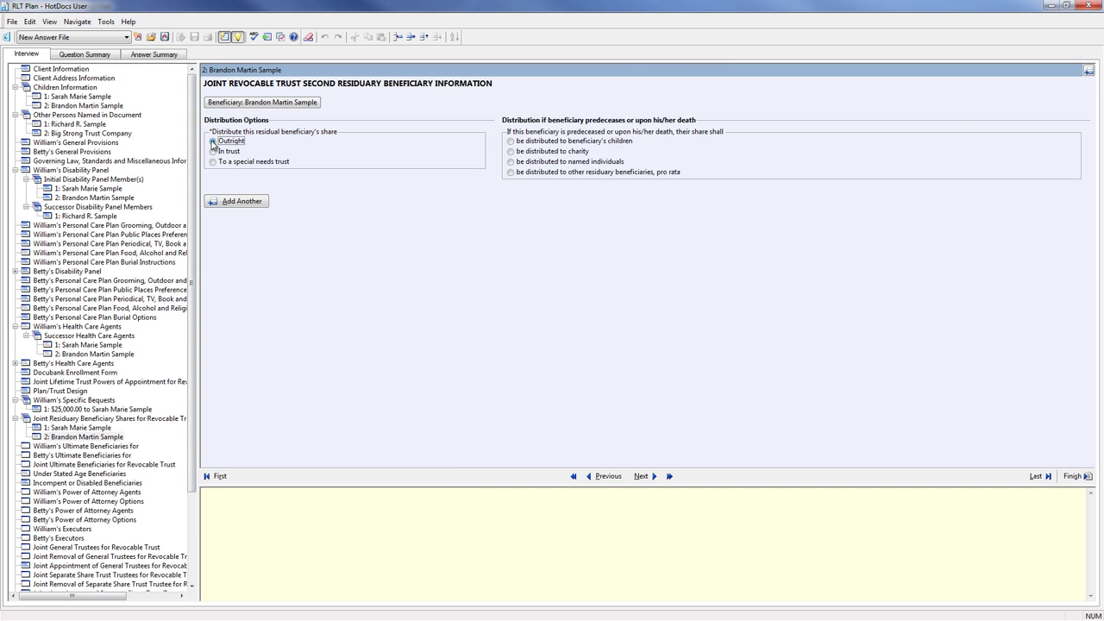
left_click(511, 142)
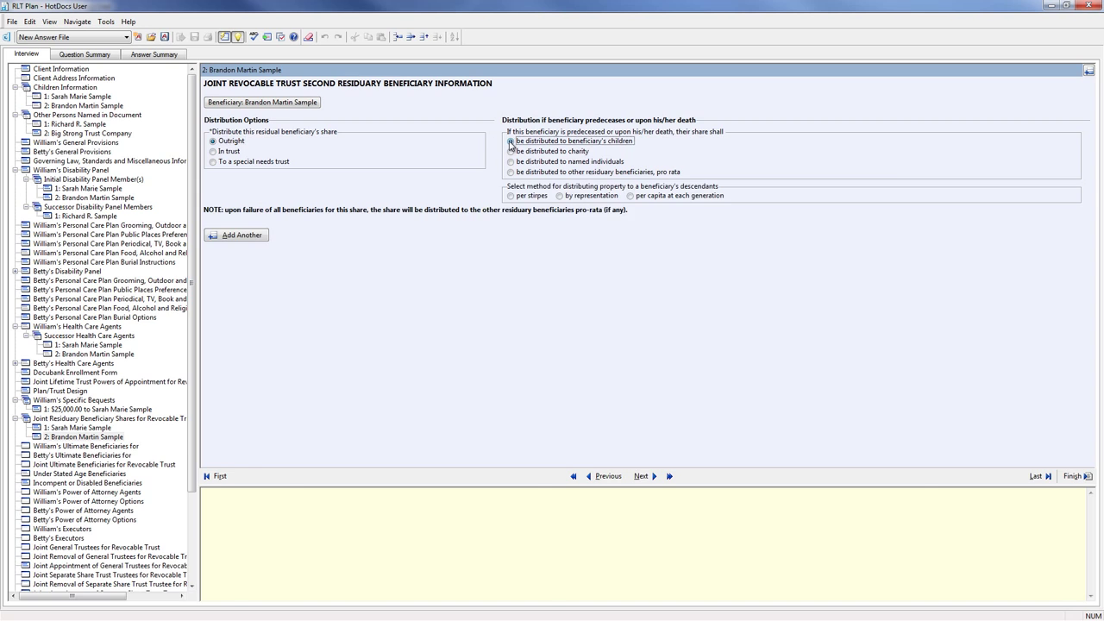
left_click(516, 197)
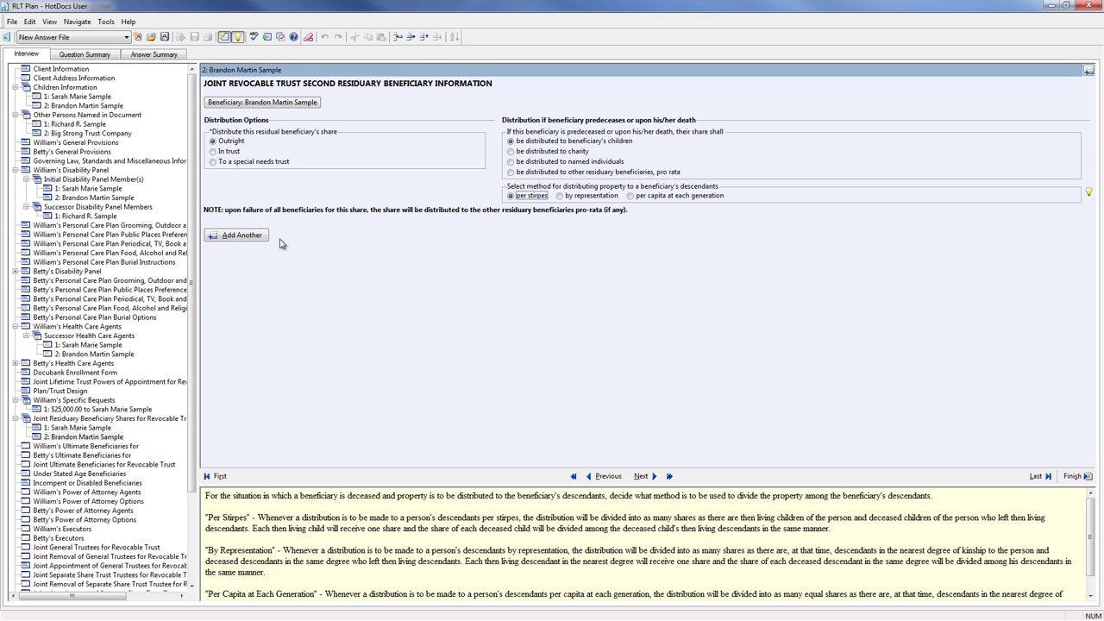
left_click(641, 479)
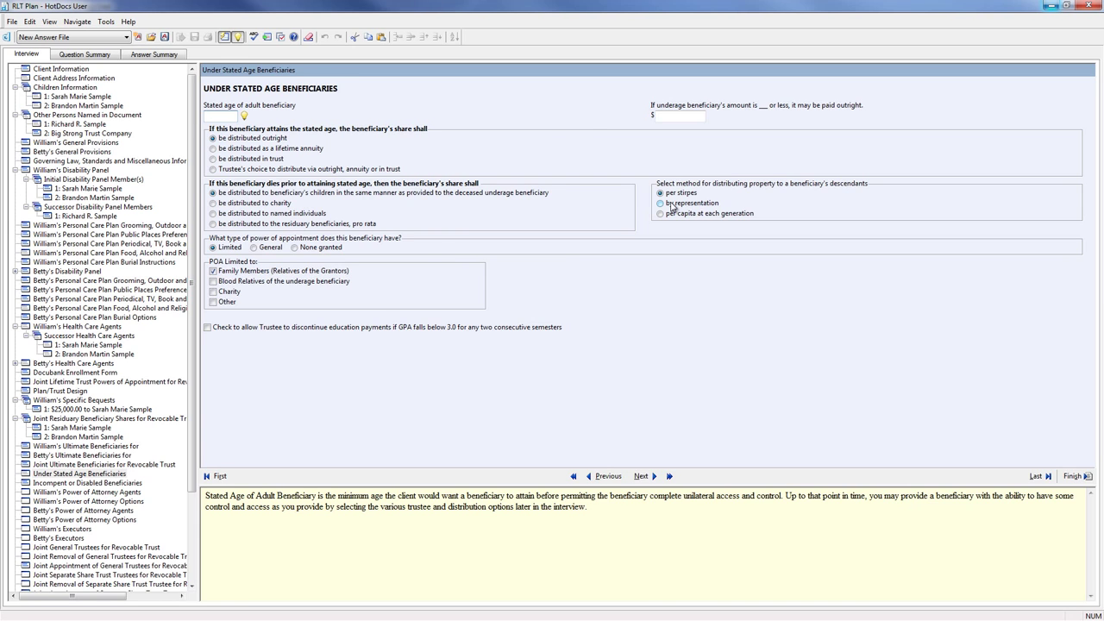
- Skip through the disabled-beneficiary, POA agent, executor and general trustee pages to Trust Protector
left_click(639, 476)
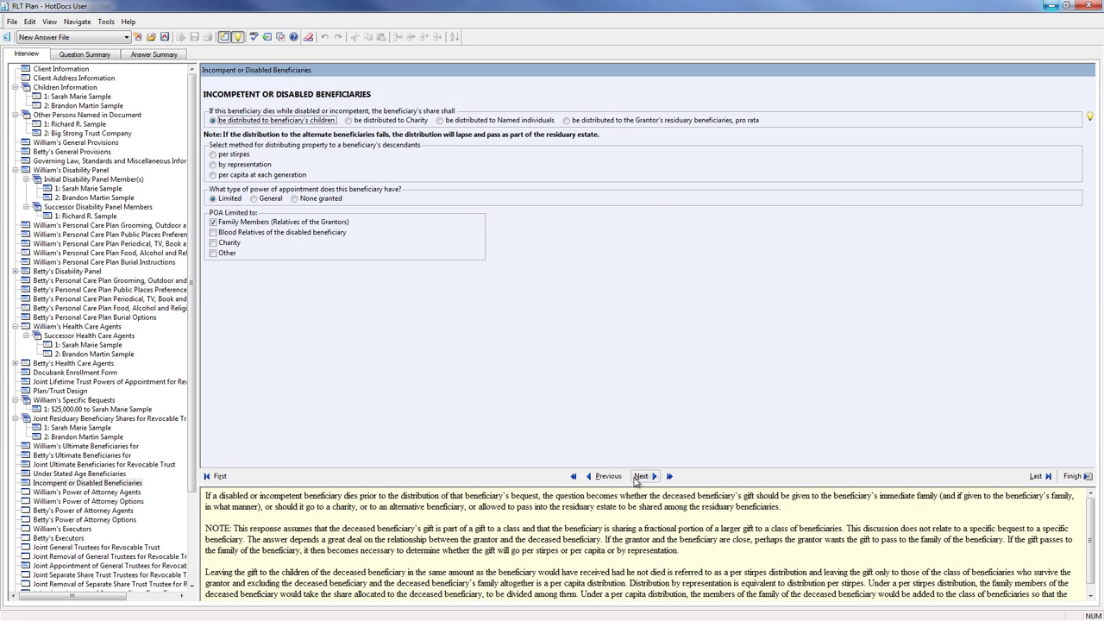
left_click(640, 476)
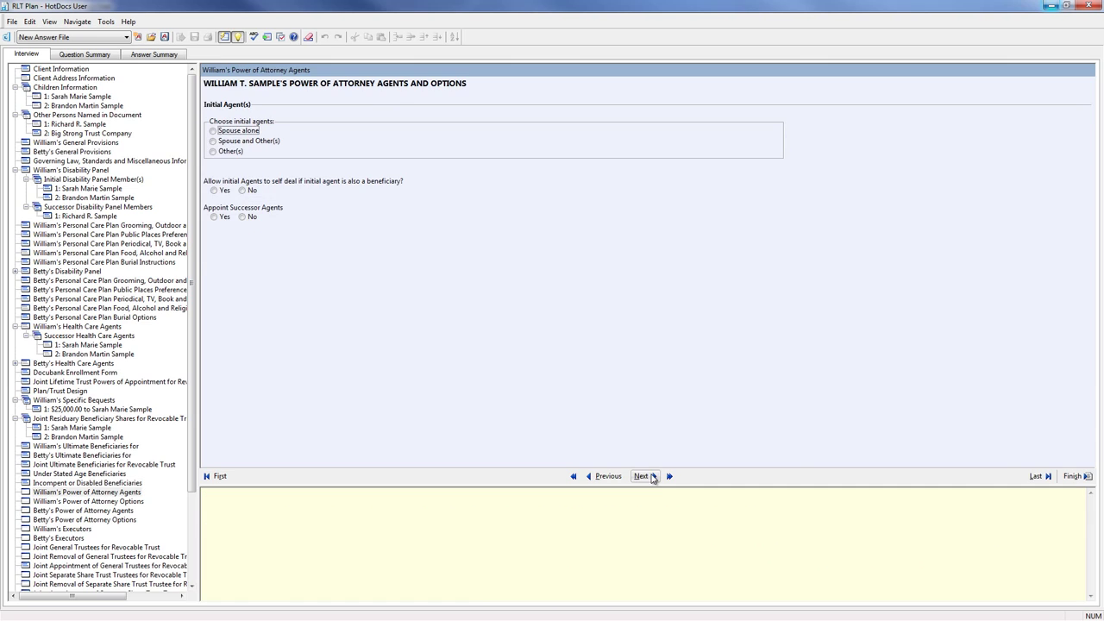
left_click(643, 476)
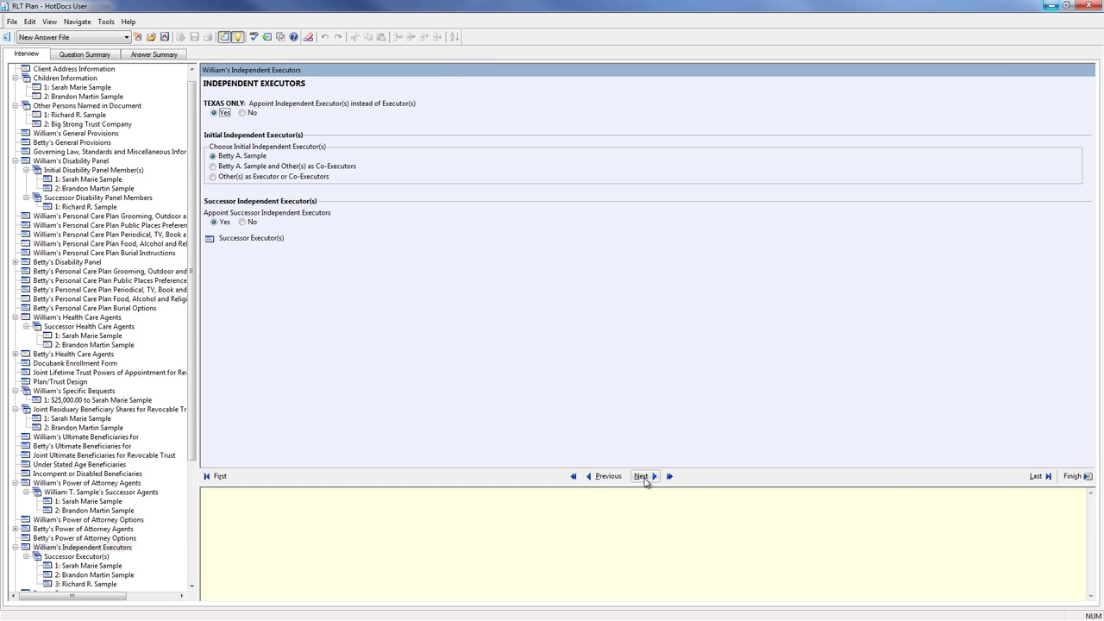
left_click(643, 477)
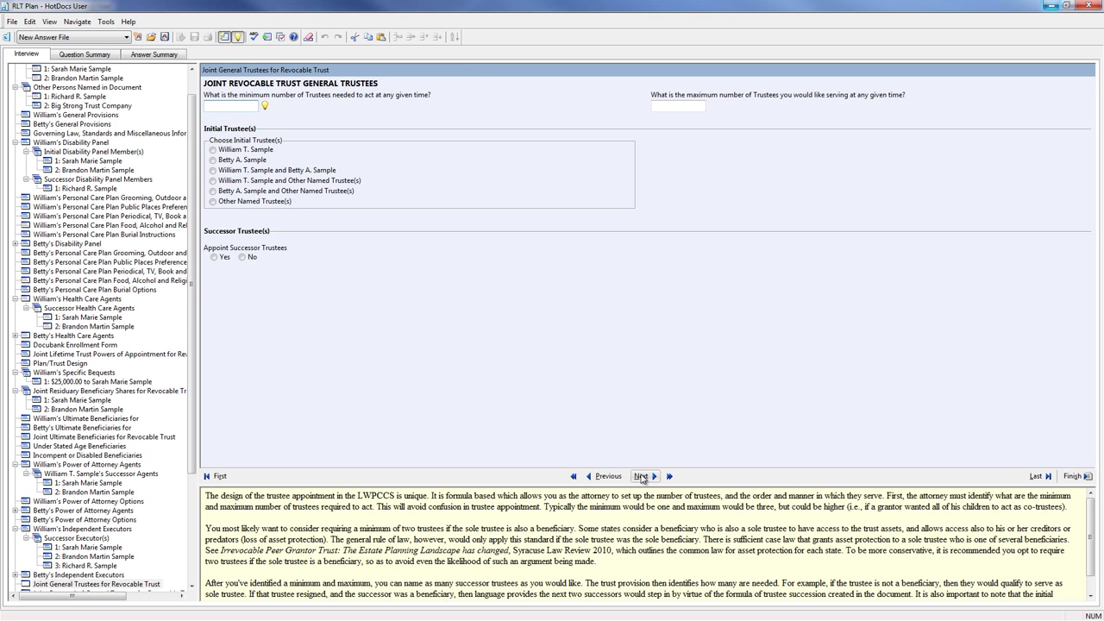
left_click(642, 477)
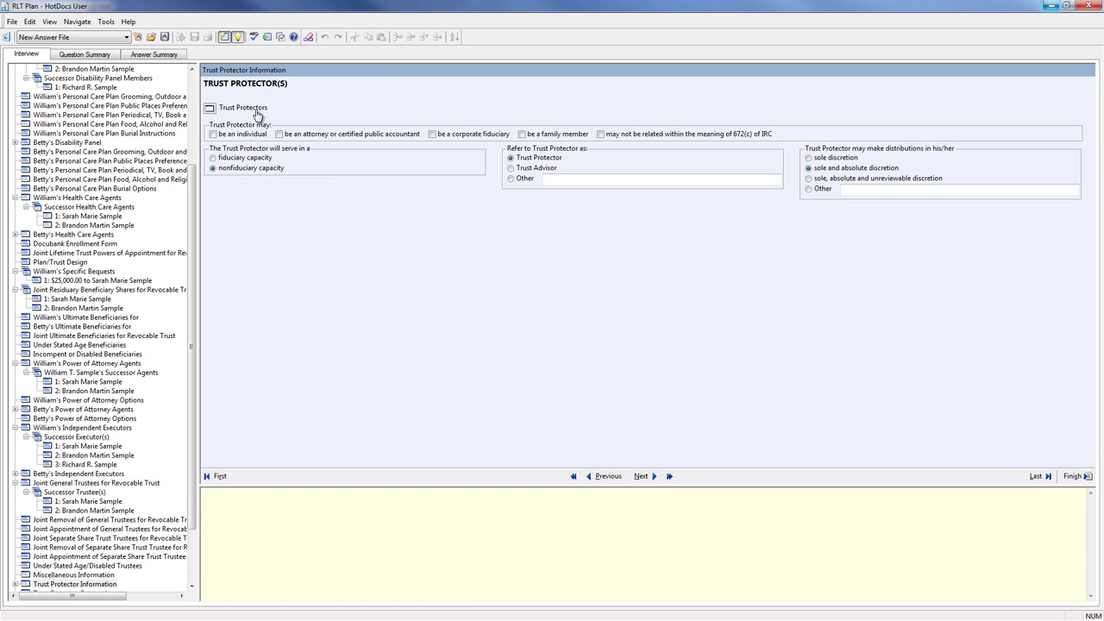
- Enter a female trust protector's name with relationship 'my attorney' for husband and wife
left_click(256, 108)
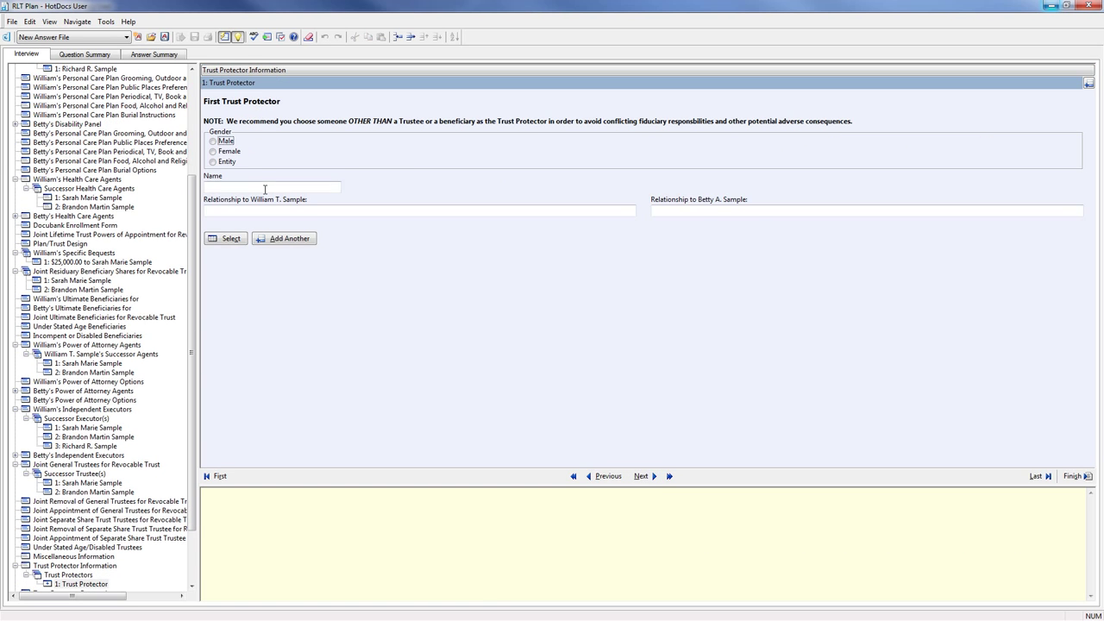
key("Tab")
left_click(213, 151)
left_click(229, 187)
key("Tab")
type("my attorney")
key("Tab")
type("my attorney")
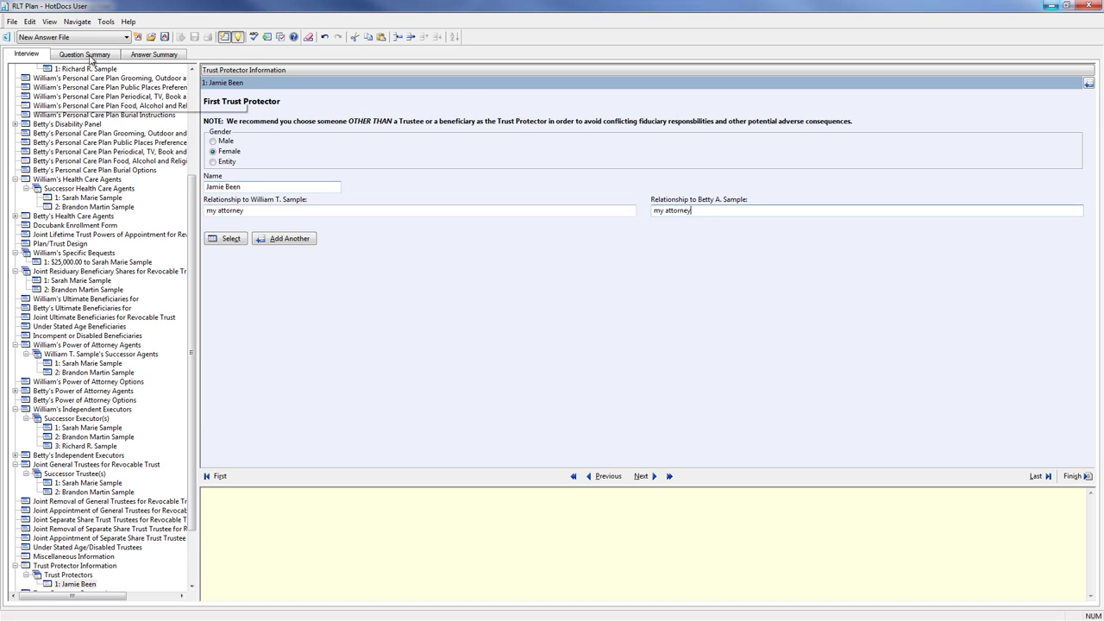
left_click(641, 476)
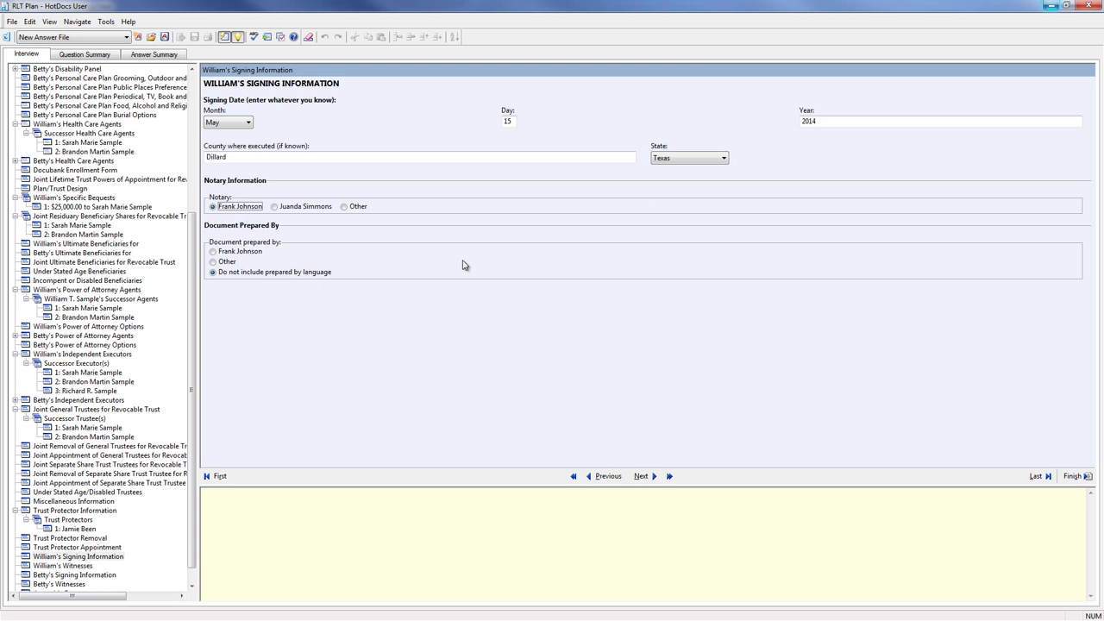
- Leave Witness 2 as Blank on the husband's witnesses page and continue to Assemble Documents
left_click(643, 476)
left_click(792, 121)
left_click(834, 120)
left_click(641, 476)
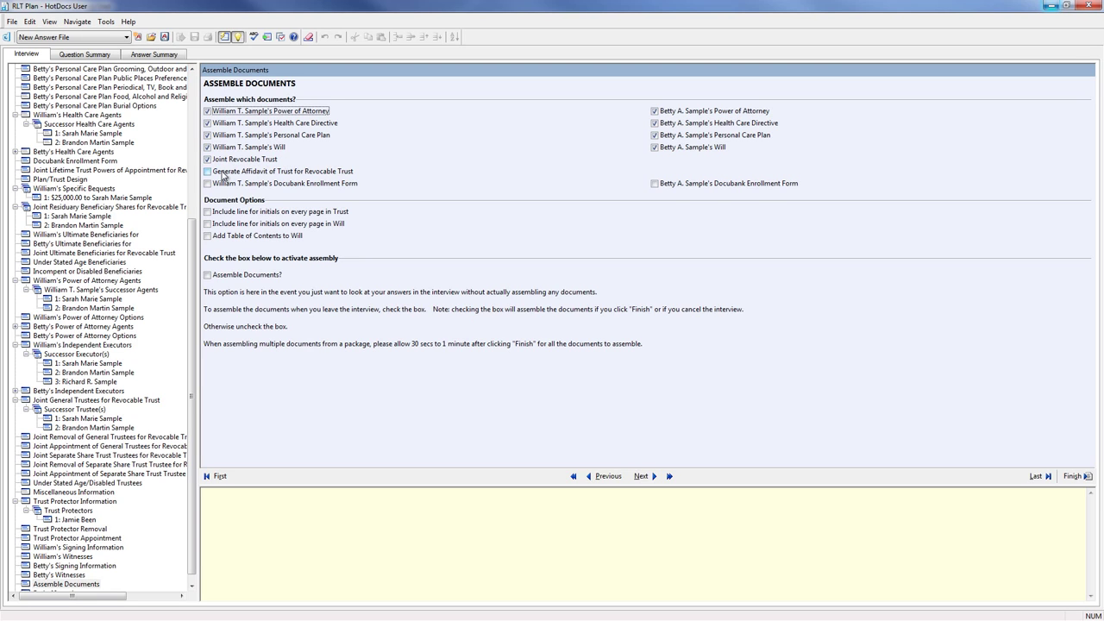
- Add the Affidavit of Trust and both Docubank forms, enable assembly, finish, and save answers as new file
left_click(207, 172)
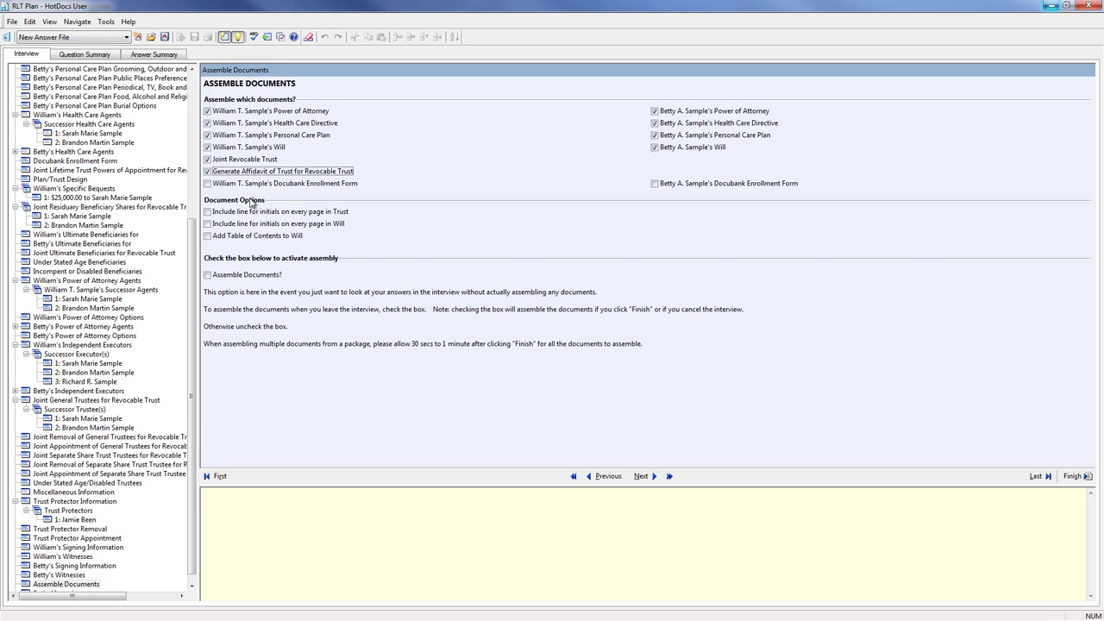
left_click(208, 184)
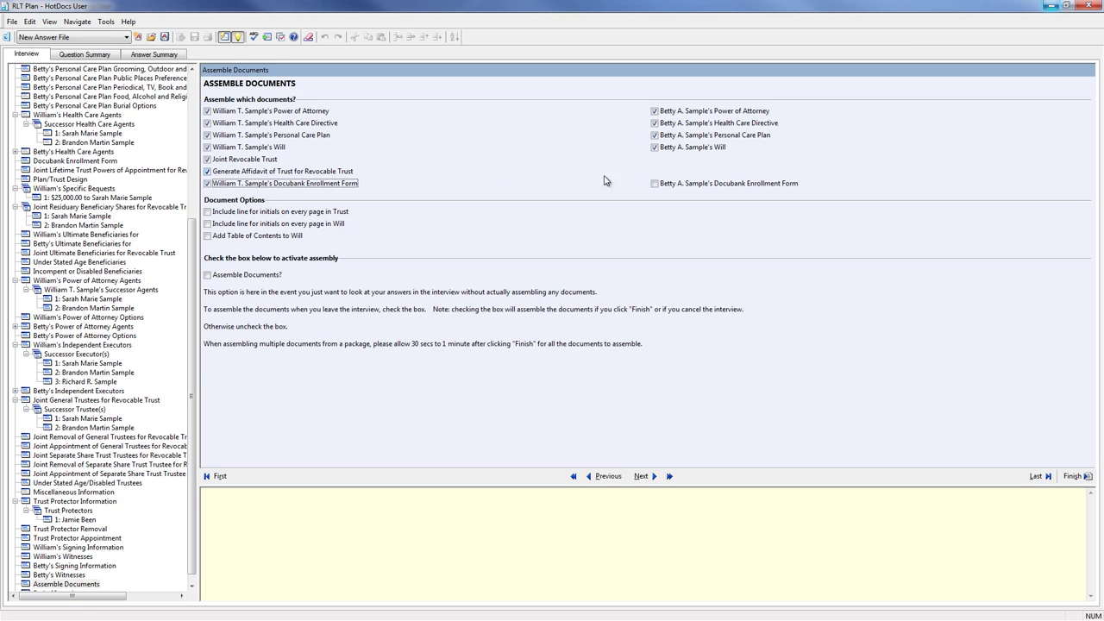
left_click(655, 184)
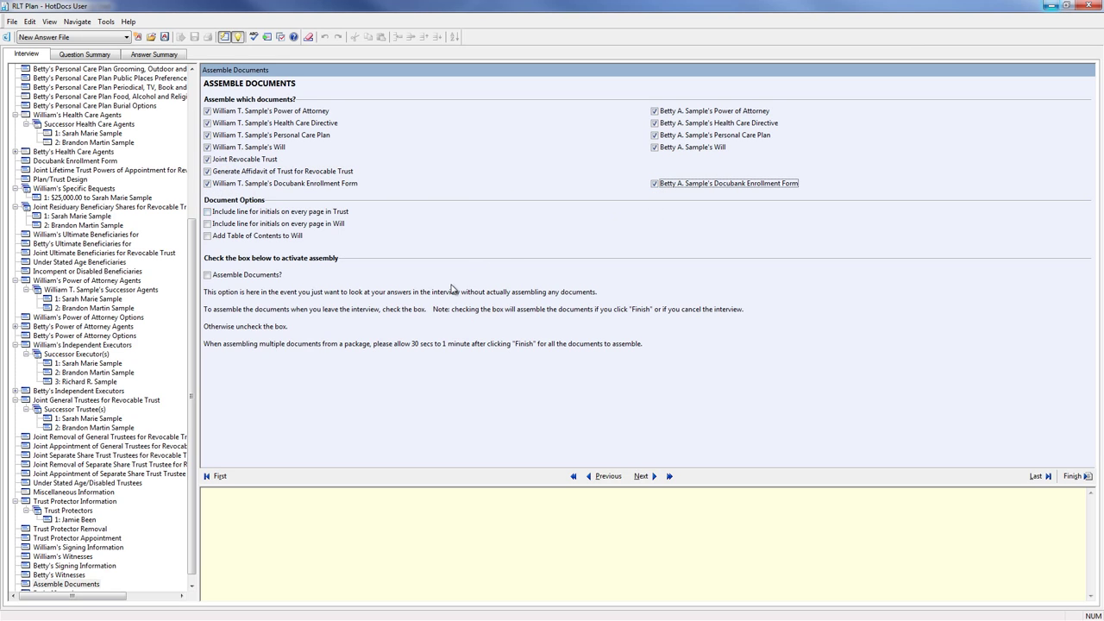
left_click(207, 274)
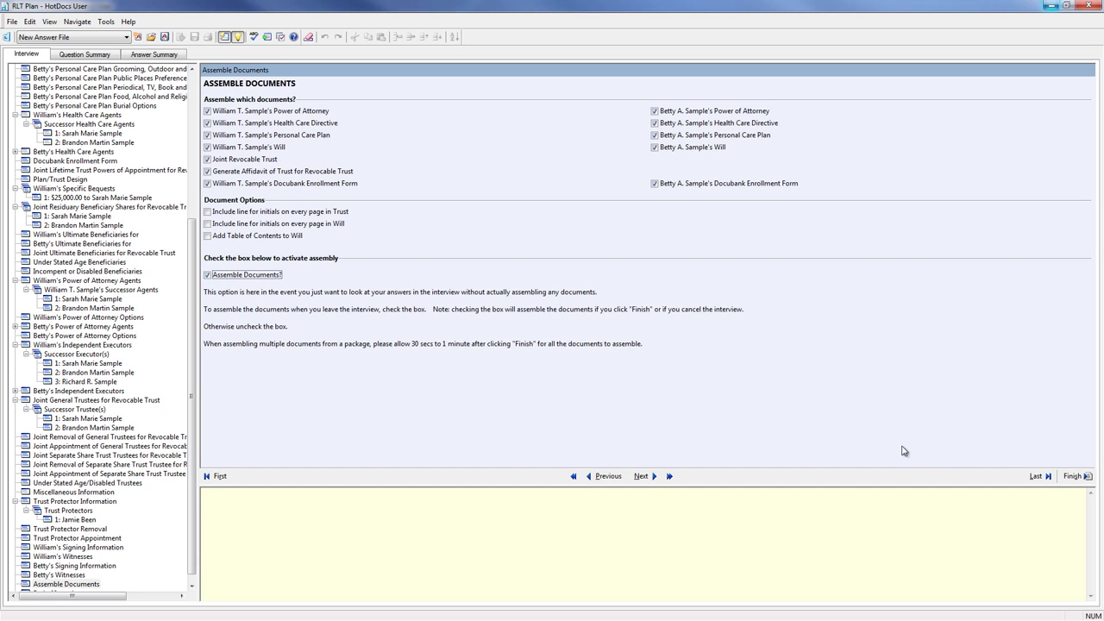
left_click(1076, 477)
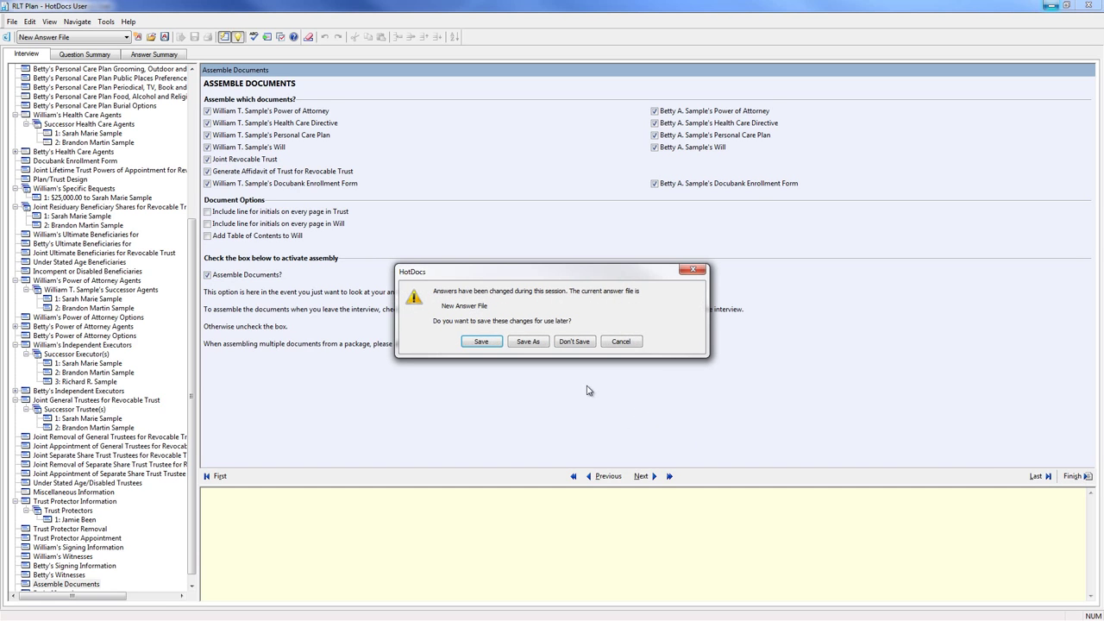
left_click(529, 342)
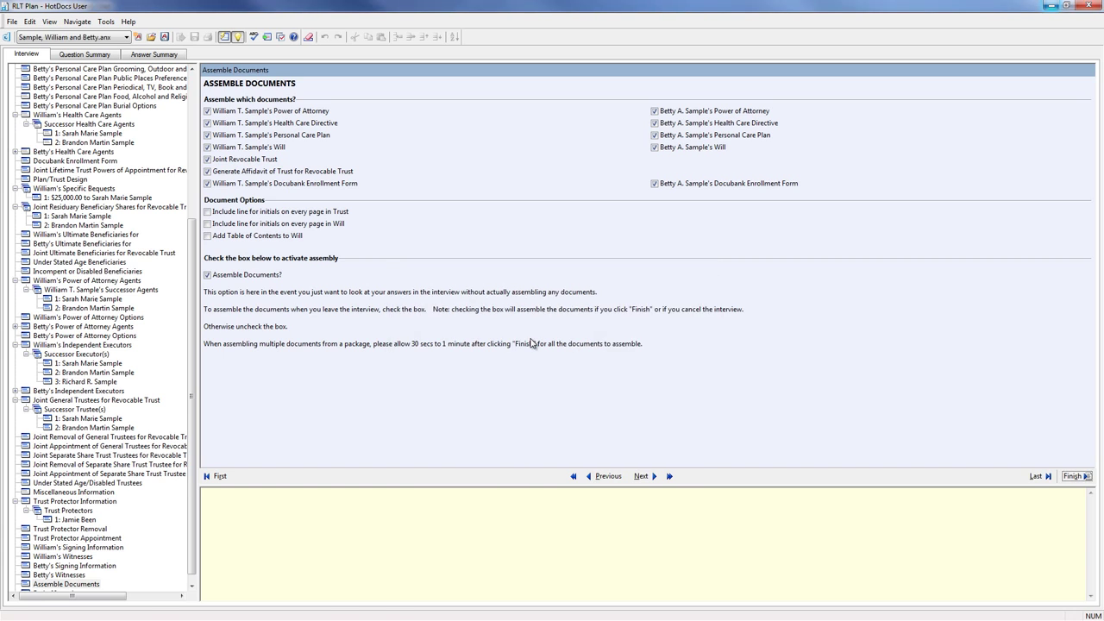